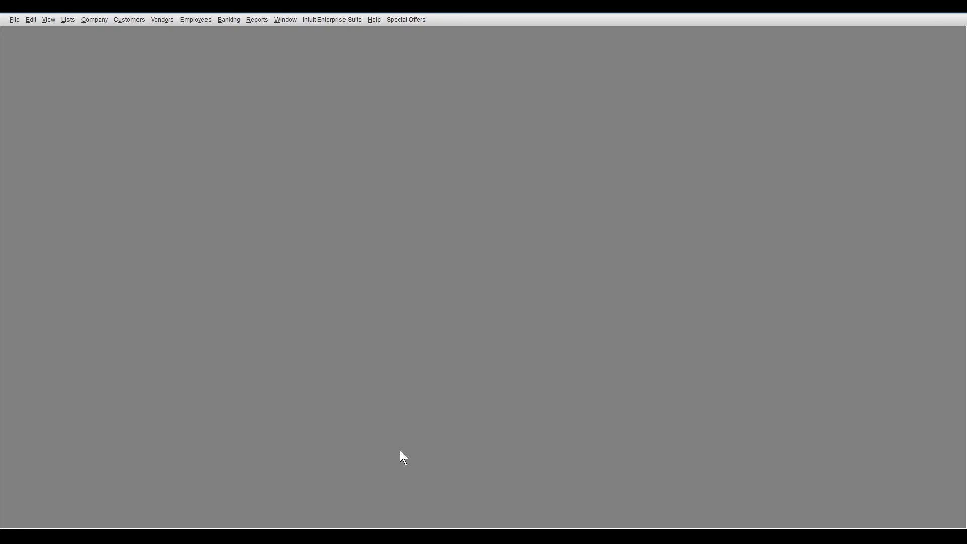
- From the Payroll Item List, start a new payroll item using Custom Setup, as a Deduction named "401(k) Employee"
click(67, 20)
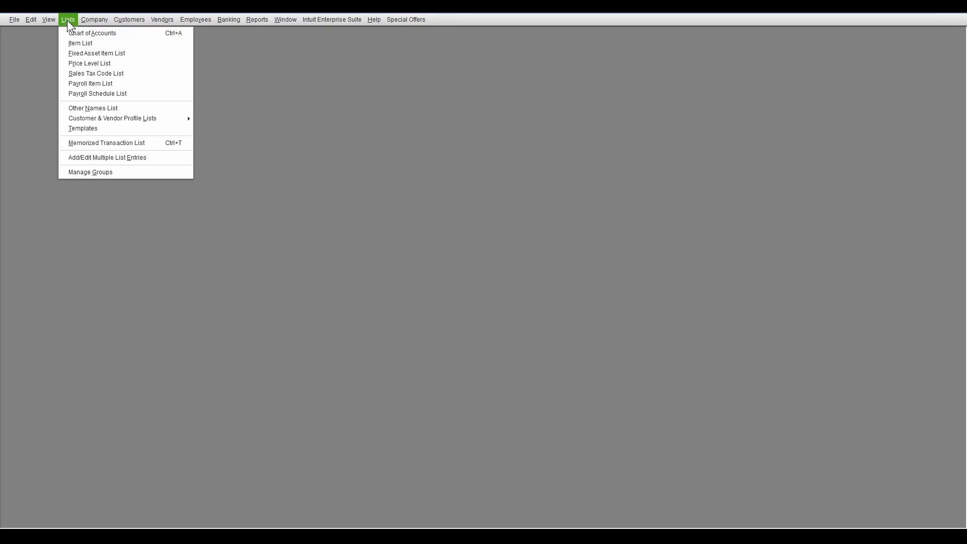
click(90, 82)
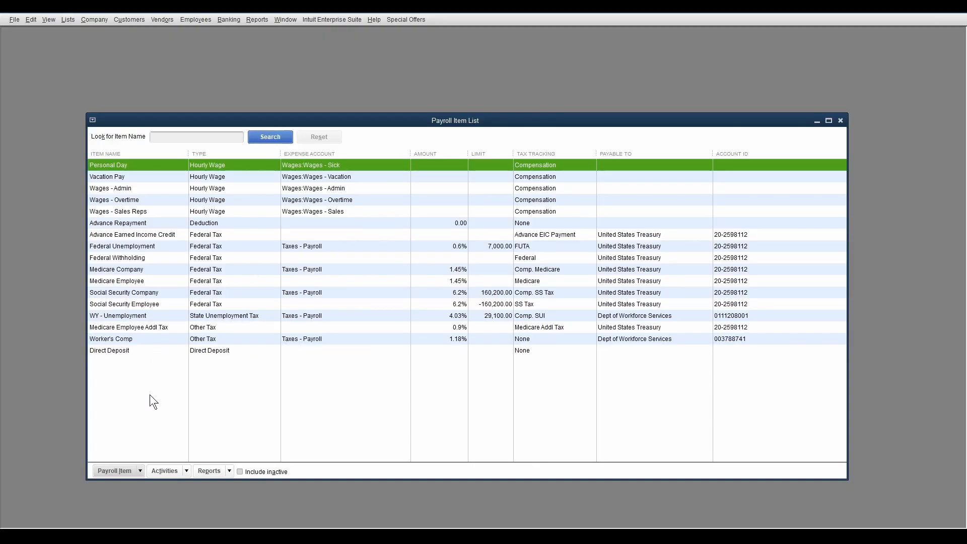
click(116, 472)
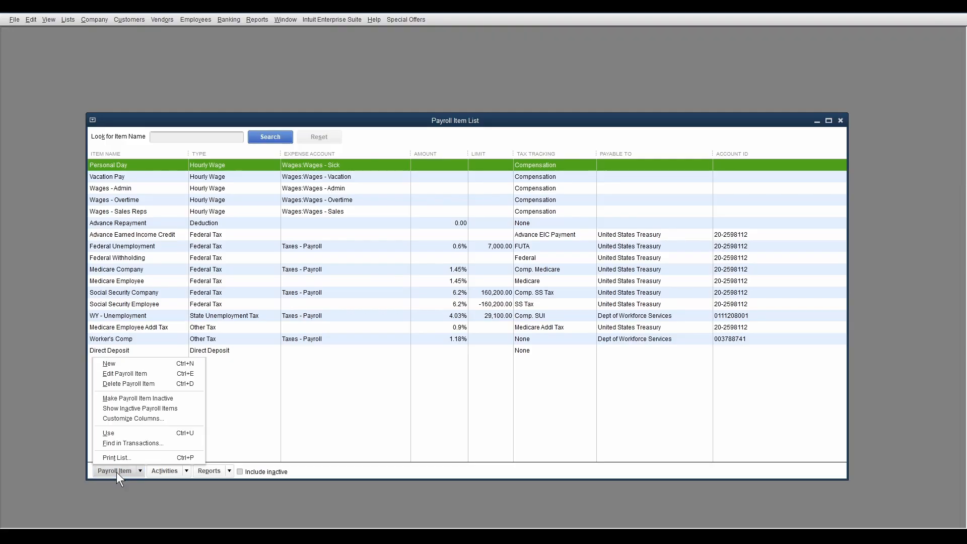
click(134, 364)
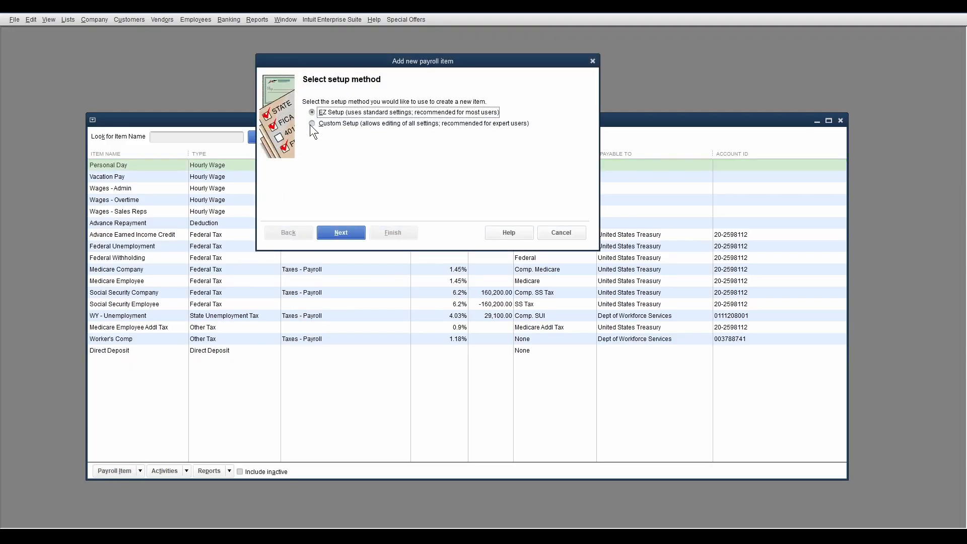
click(312, 124)
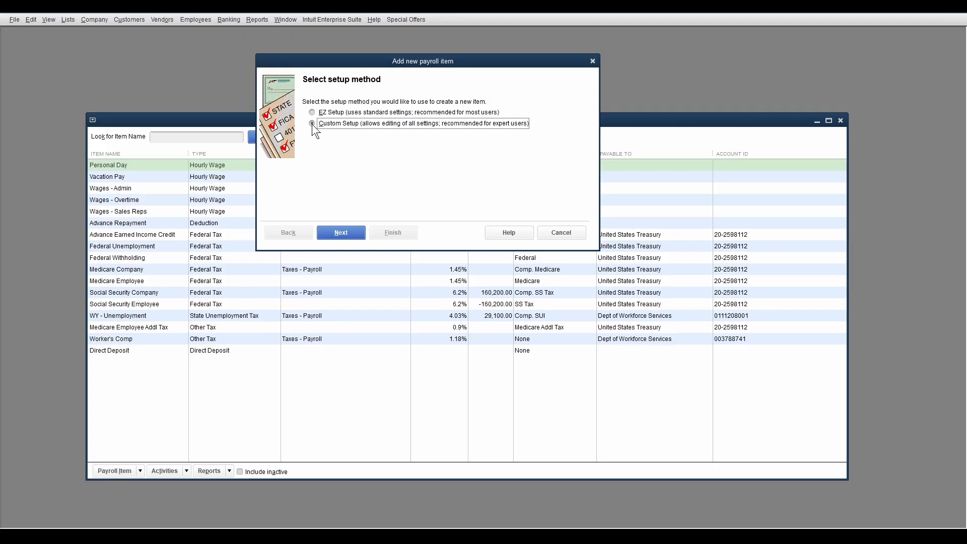
click(341, 231)
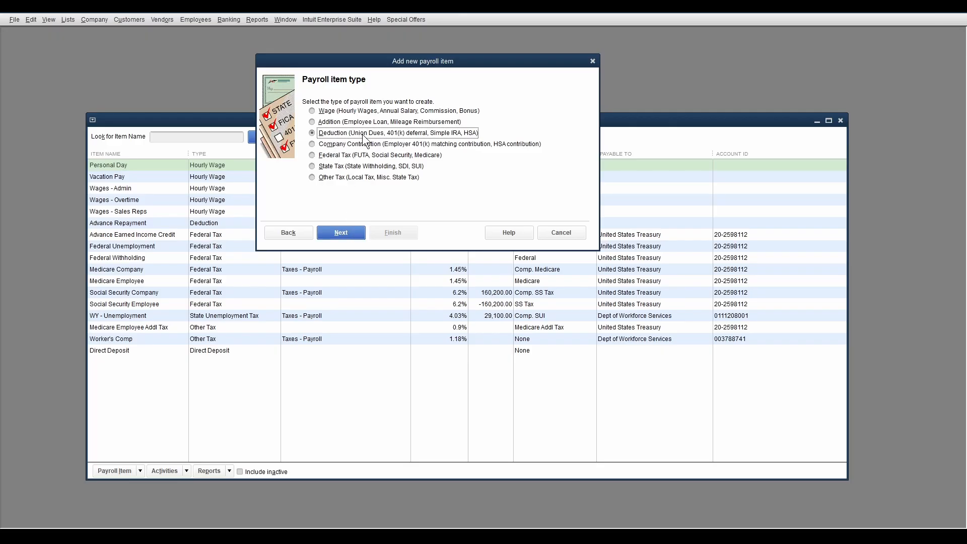
click(346, 233)
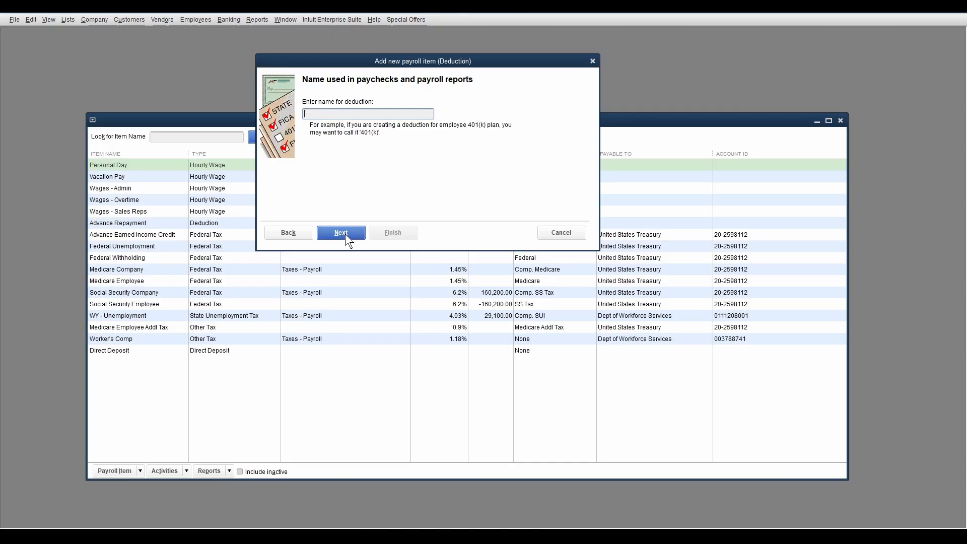
text(401(k) Employee)
click(341, 234)
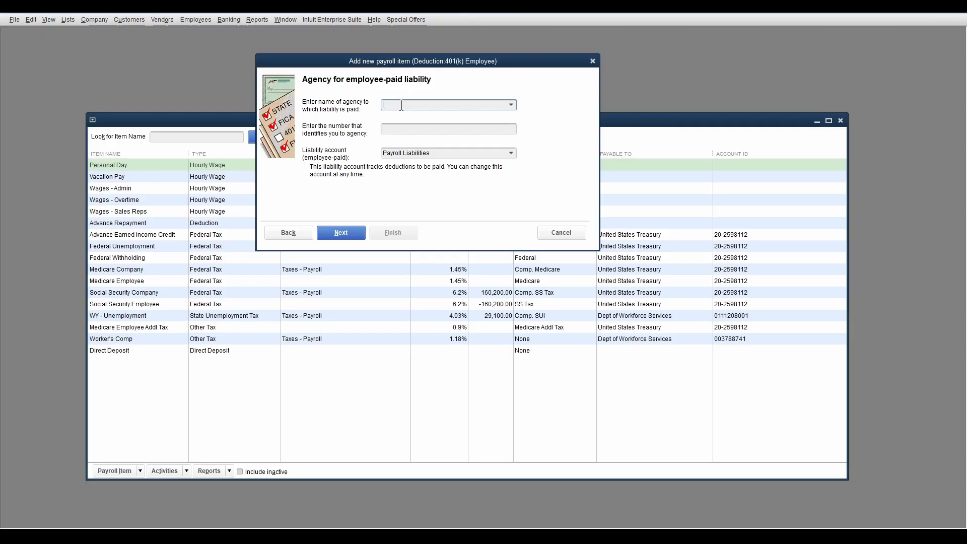
- Set ABC Plan Administration as the agency the liability is paid to and enter the number that identifies the company to it
text(ABC Plan Administration)
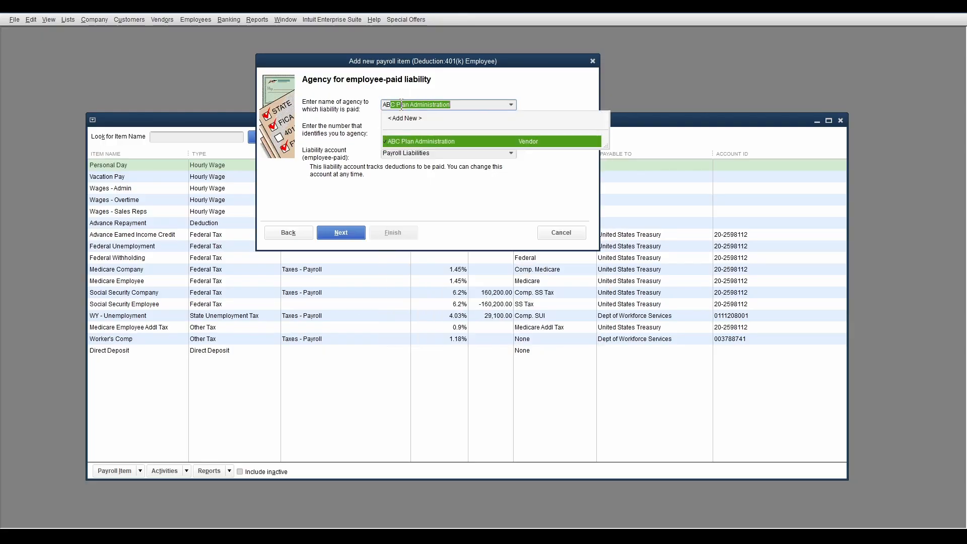
click(413, 140)
click(391, 129)
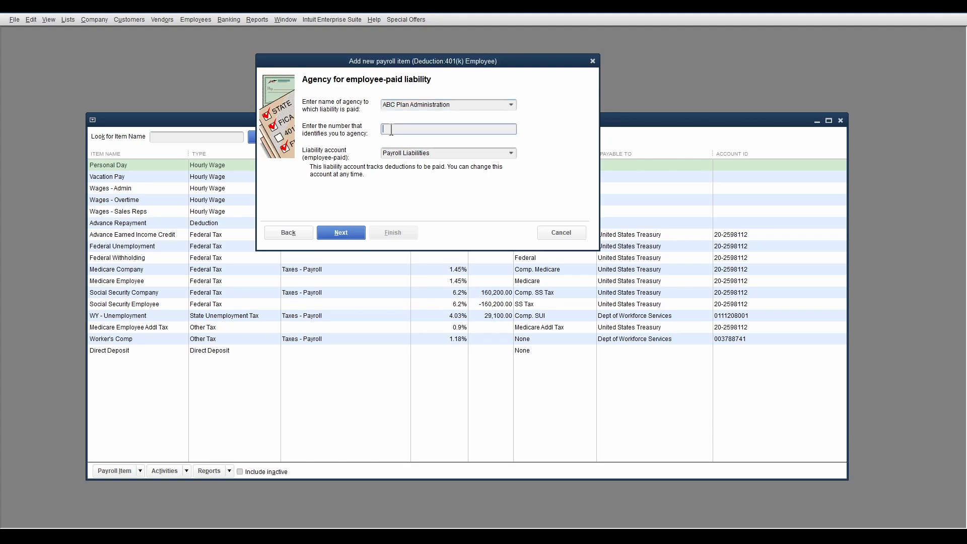
text(ABC123)
key(Tab)
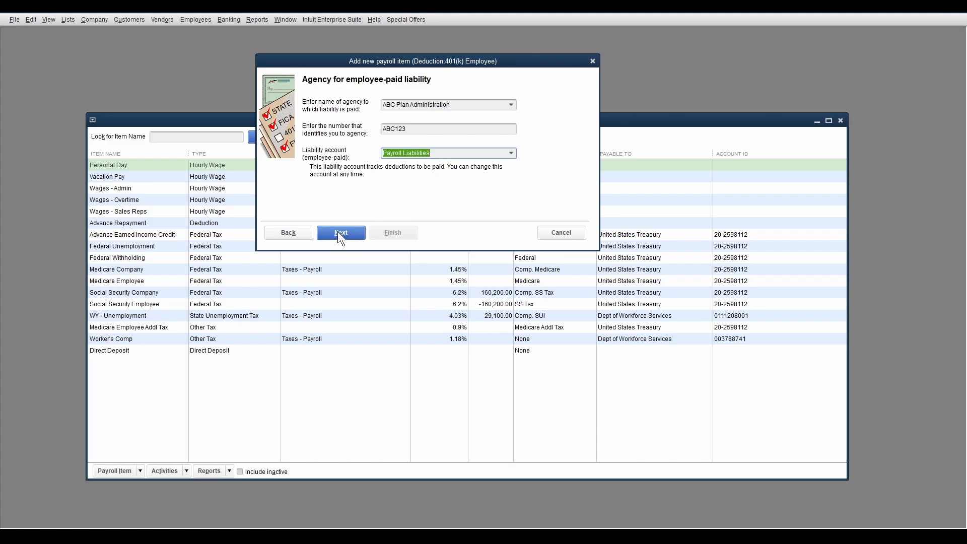
- Start a new account for the employee-paid liability and name it "401(k) Payable"
click(510, 153)
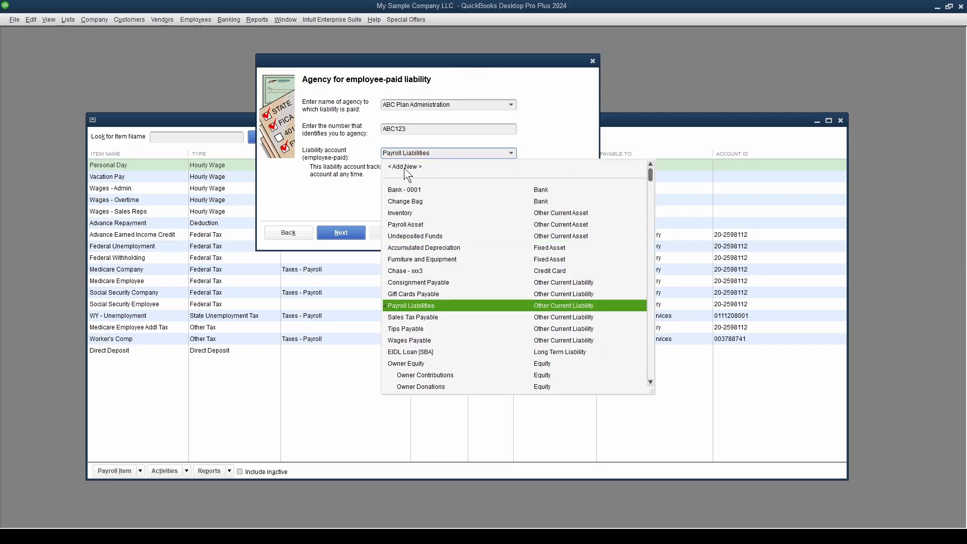
click(403, 166)
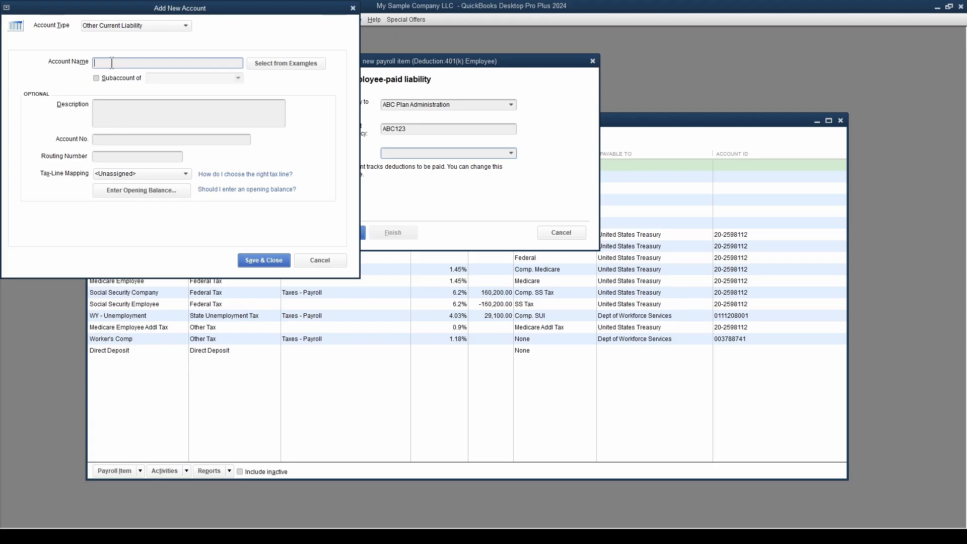
text(401(k) Payable)
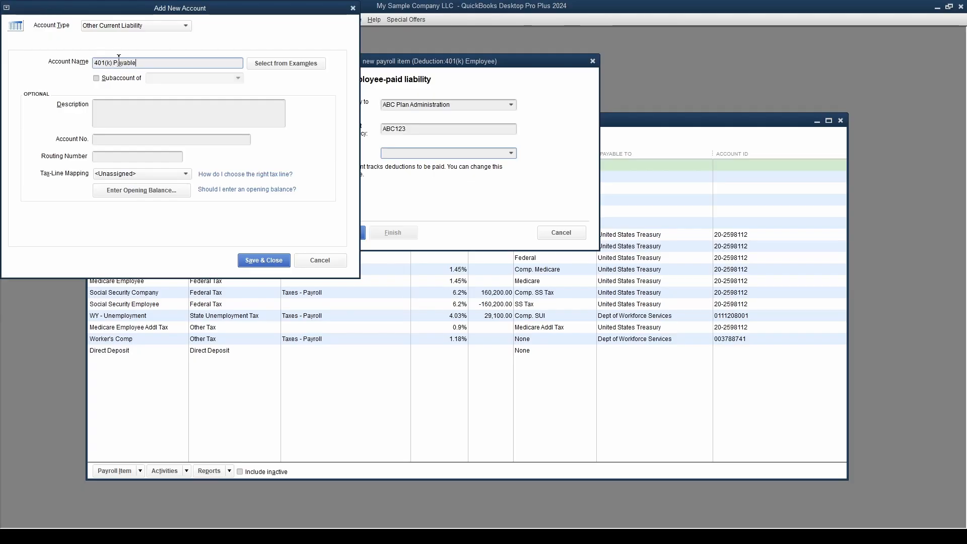
click(98, 79)
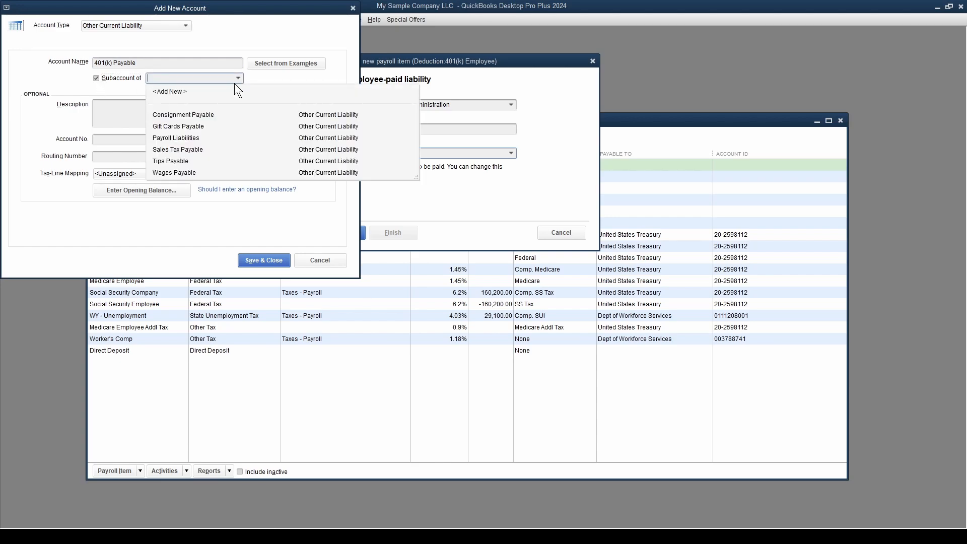
click(184, 138)
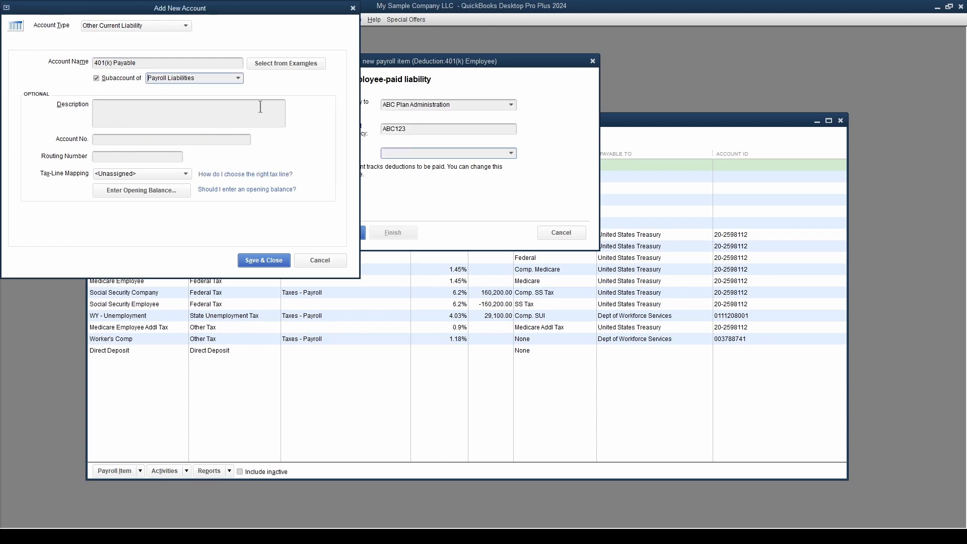
click(96, 78)
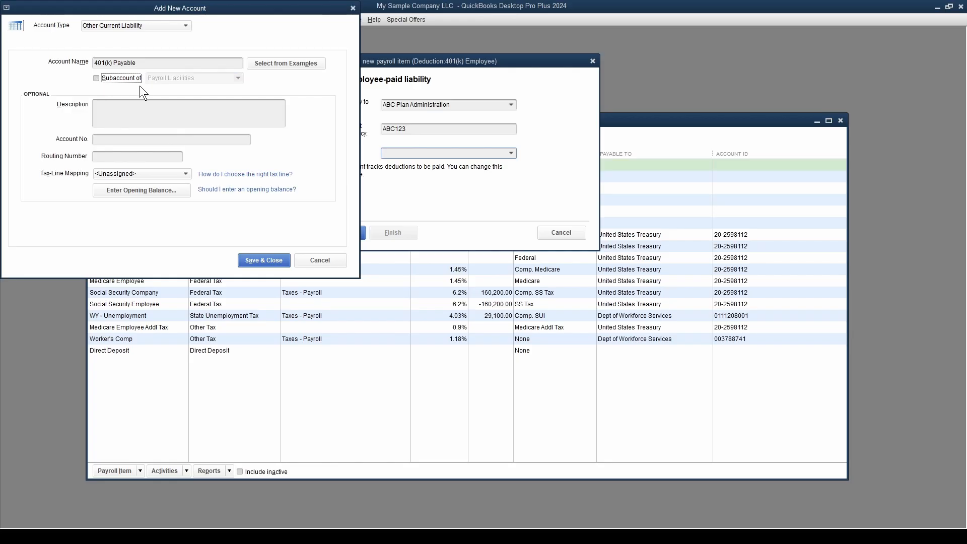
- Save the 401(k) Payable account and accept it as the deduction's employee-paid liability account
click(260, 261)
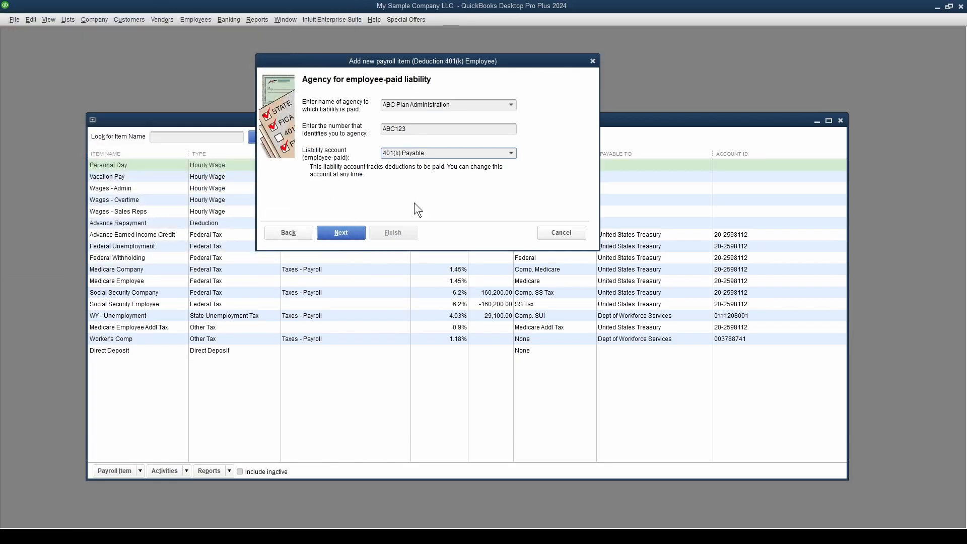
click(340, 232)
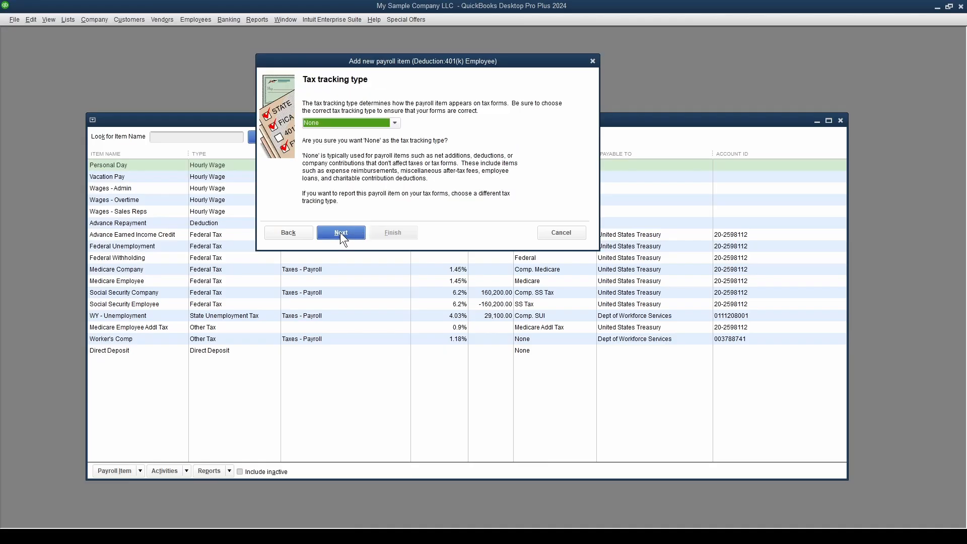
- Set the deduction's tax tracking type to 401(k)
click(396, 124)
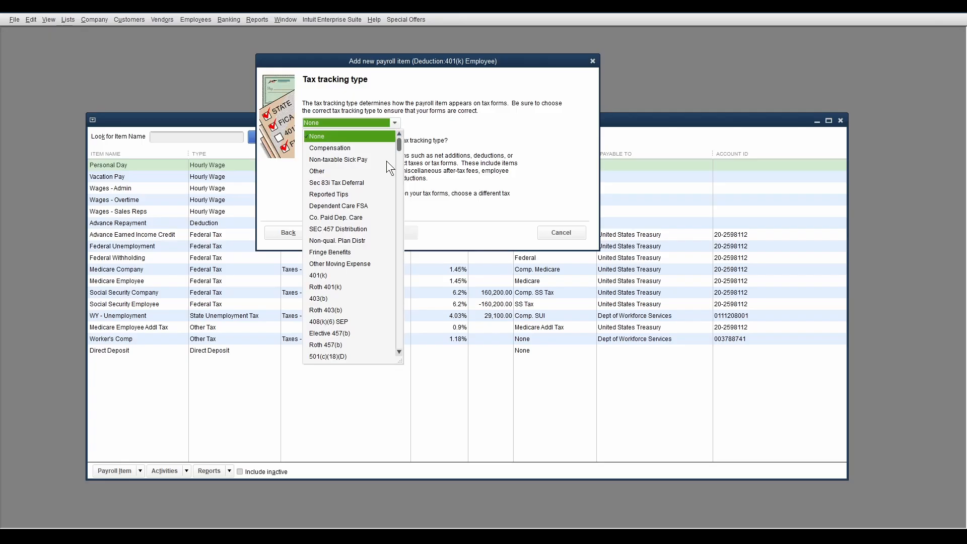
scroll(362, 228, down, 5)
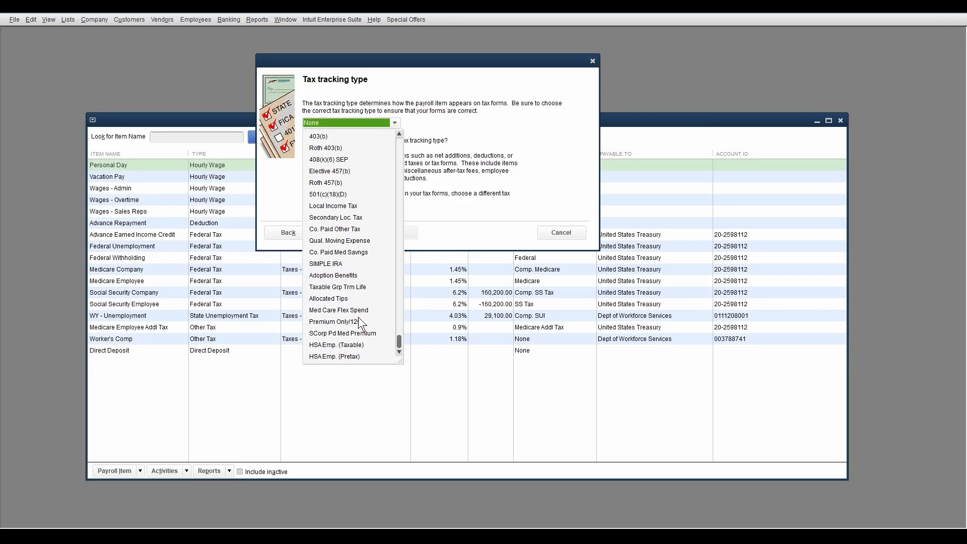
scroll(362, 294, up, 5)
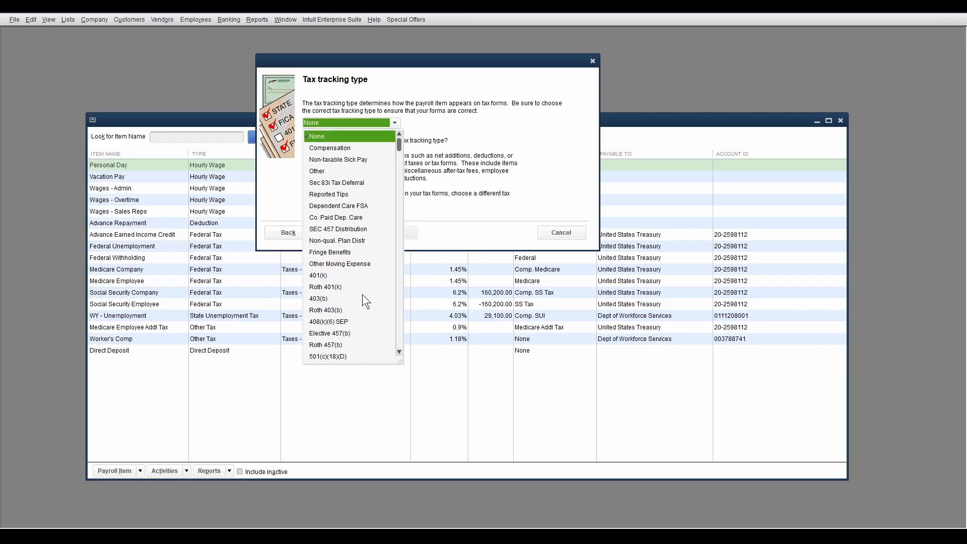
click(322, 275)
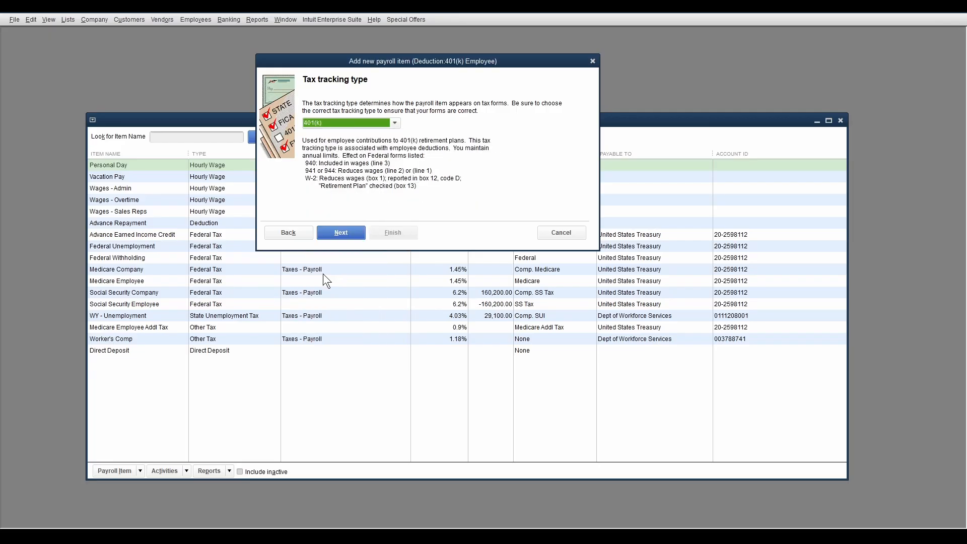
click(341, 233)
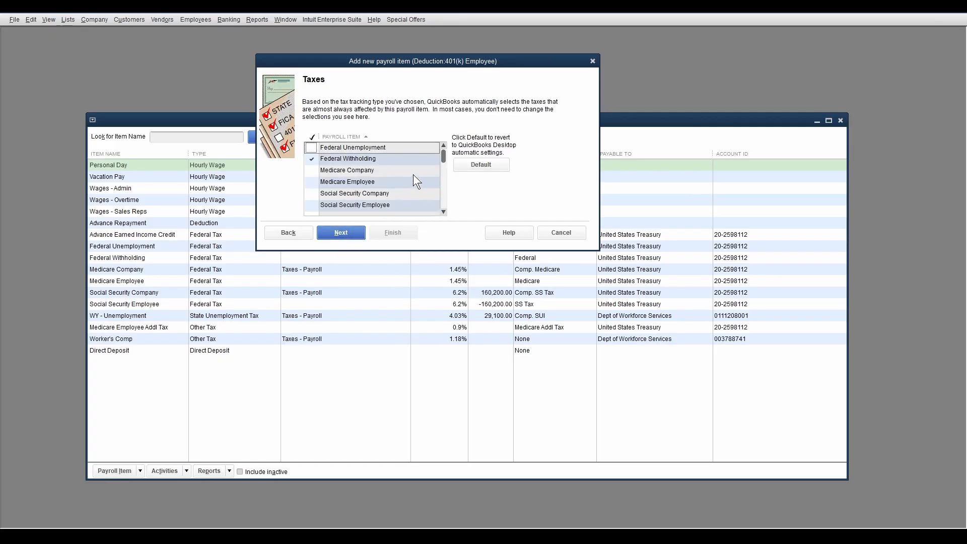
- Review and accept the default affected taxes, and keep Neither as the quantity calculation option
scroll(413, 174, down, 5)
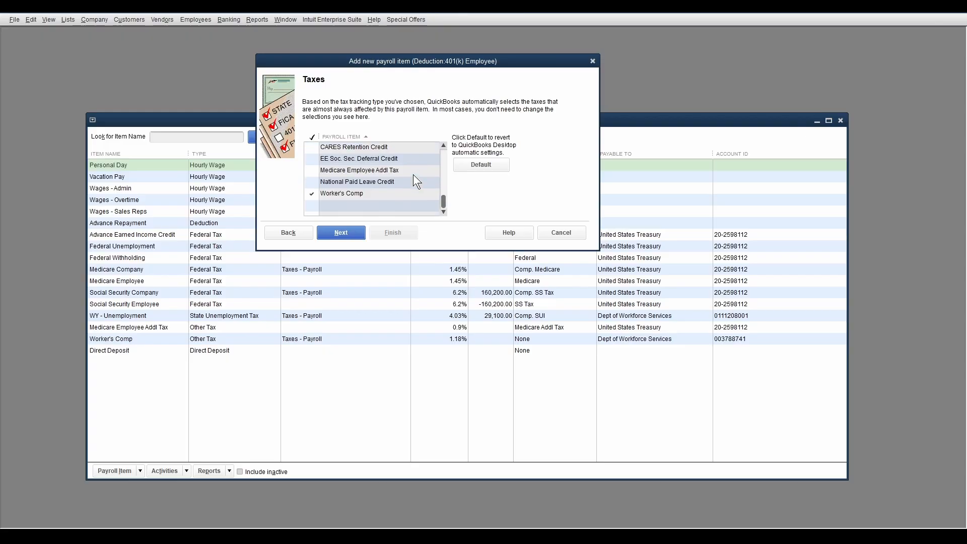
scroll(416, 181, up, 5)
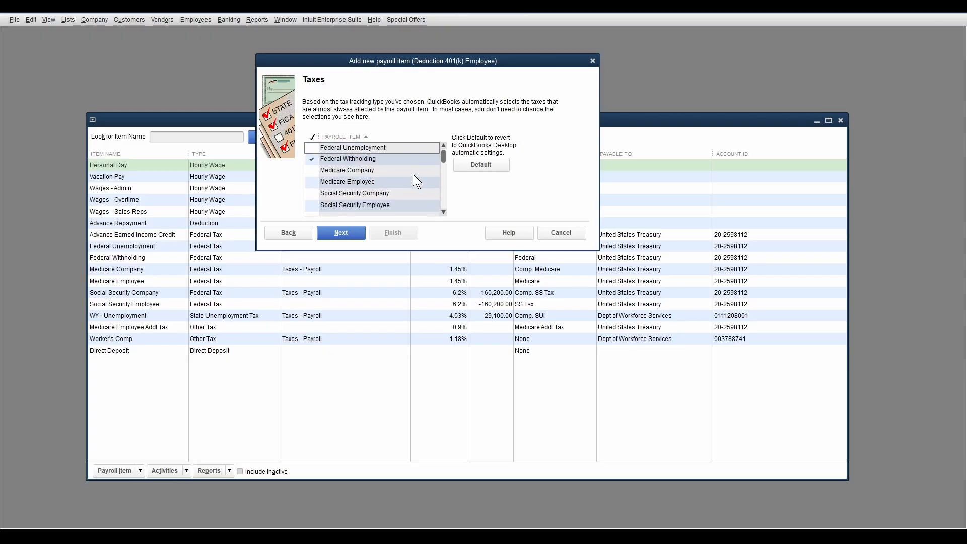
click(342, 234)
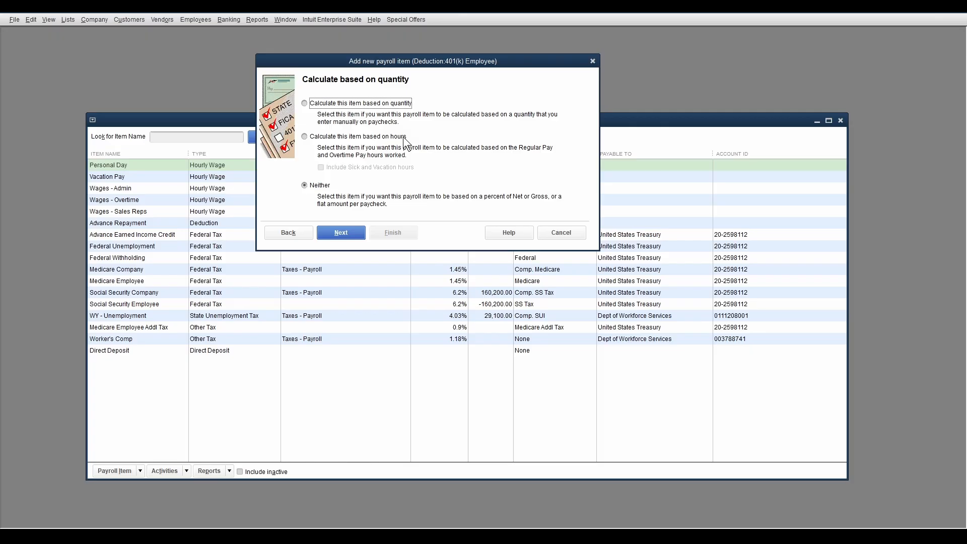
click(342, 234)
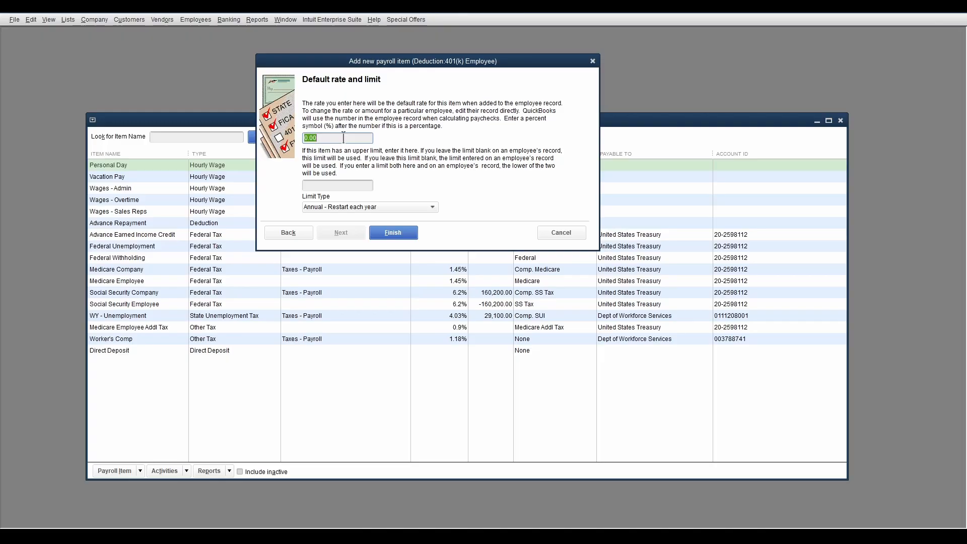
- Set the deduction's upper limit to 23,500.00, keep the limit type Annual - Restart each year, and finish creating the item
click(342, 187)
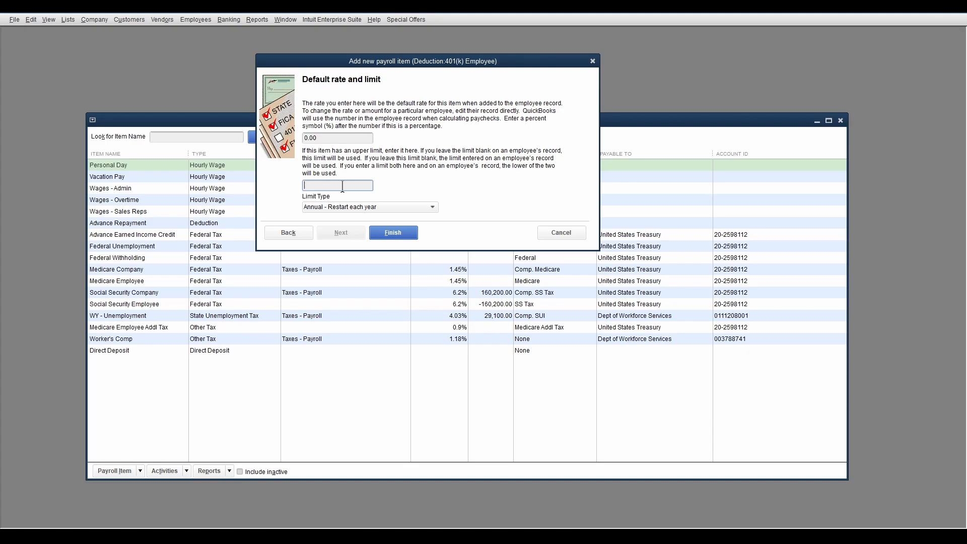
text(23,)
text(500)
key(Tab)
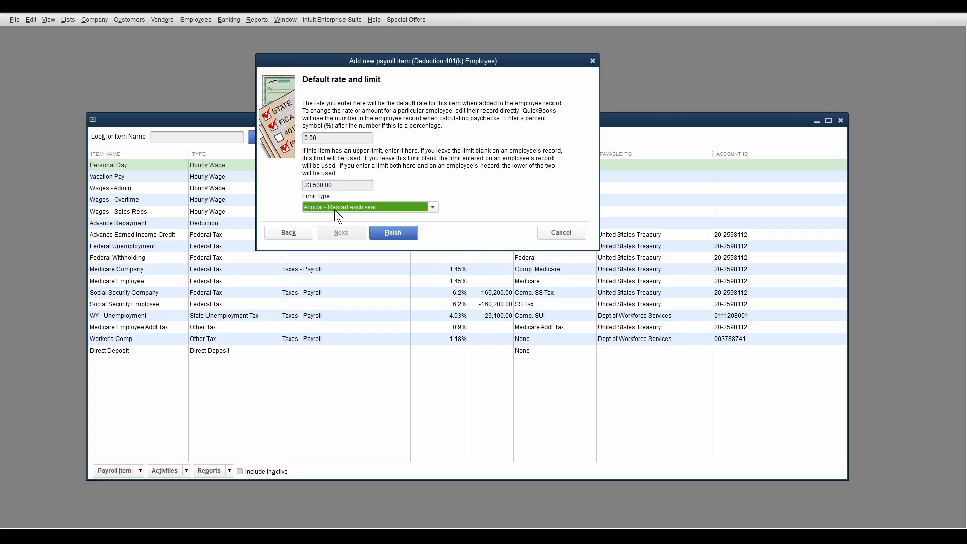
click(433, 208)
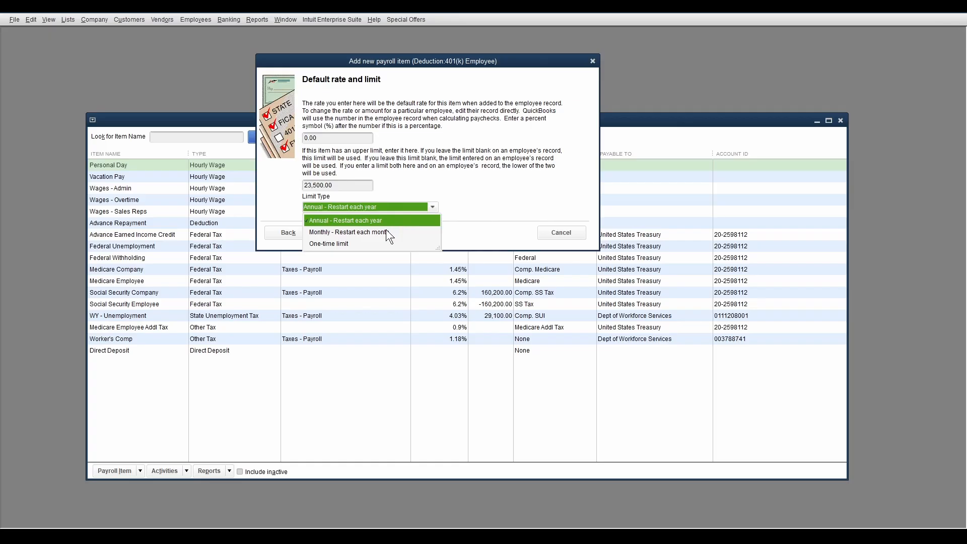
click(398, 183)
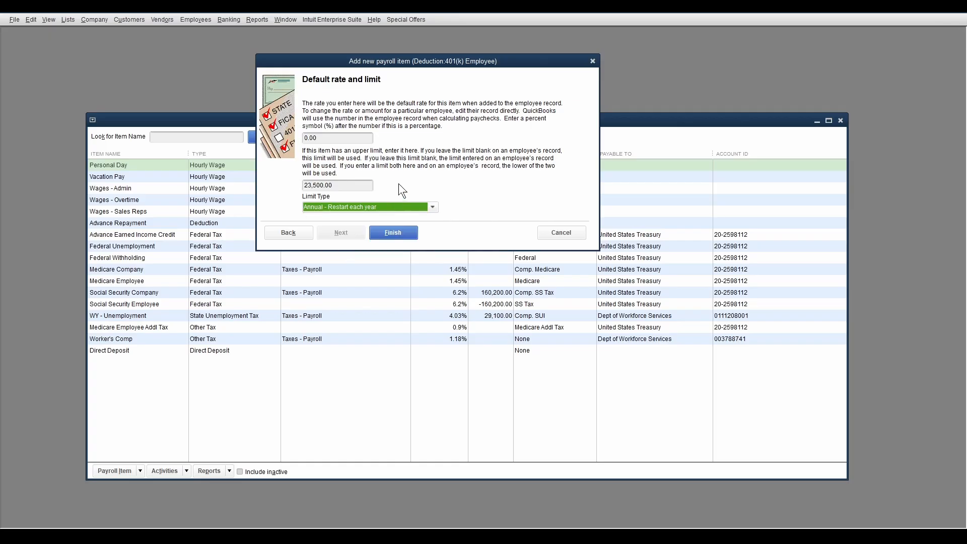
click(392, 233)
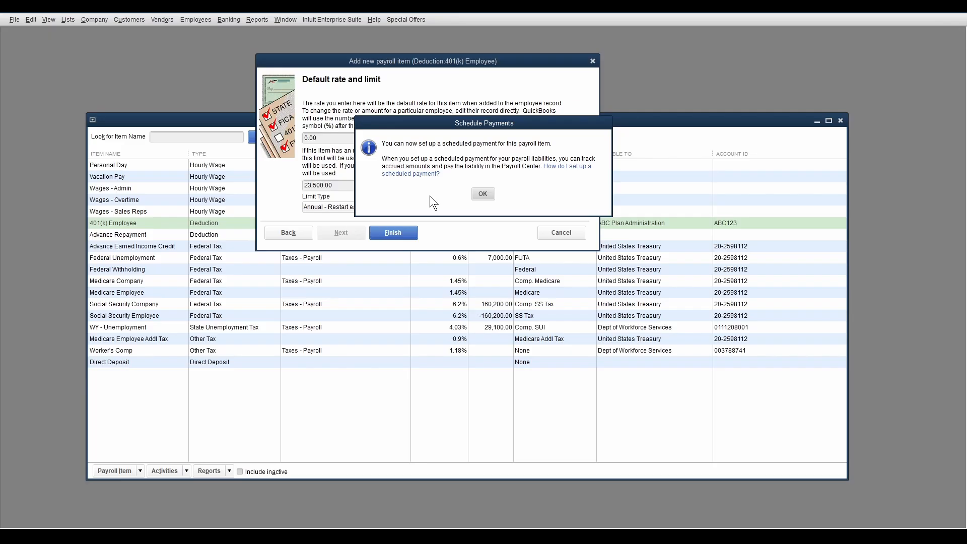
click(486, 194)
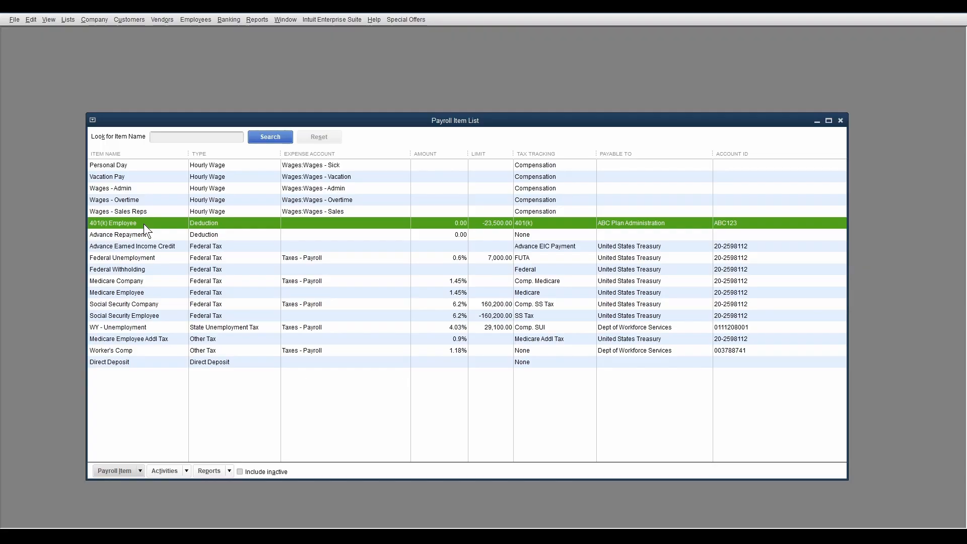
- Start a new payroll item with Custom Setup, of type Deduction, and name it Long-term Care - Aflac
click(113, 471)
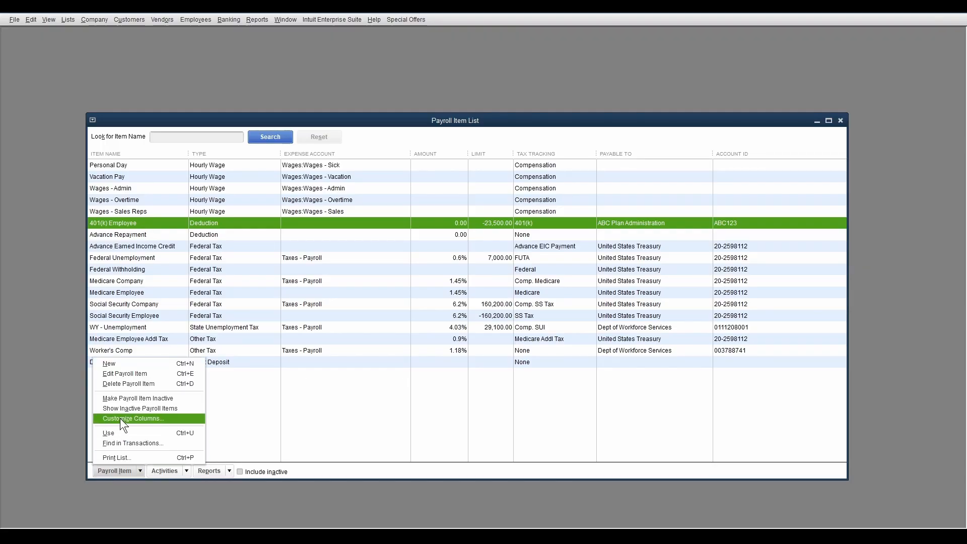
click(121, 365)
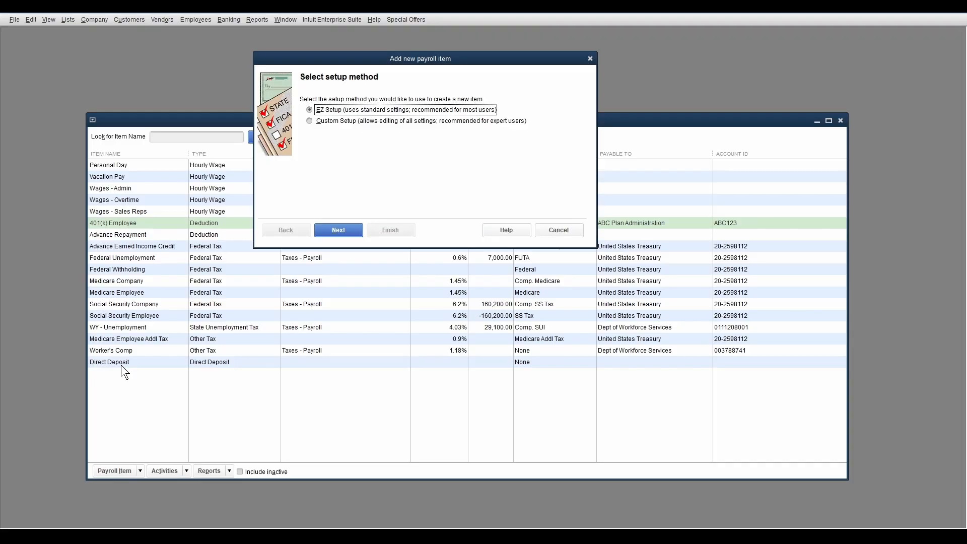
click(310, 122)
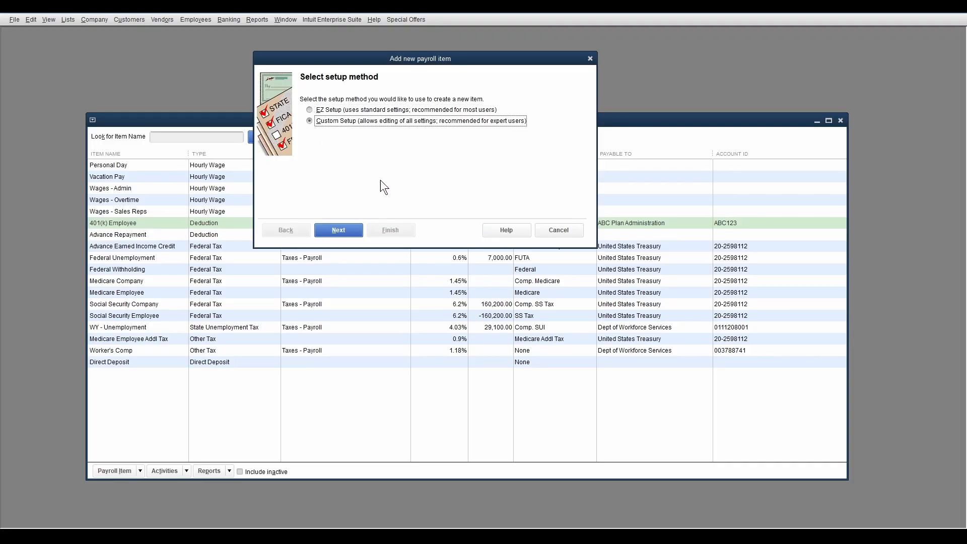
click(339, 230)
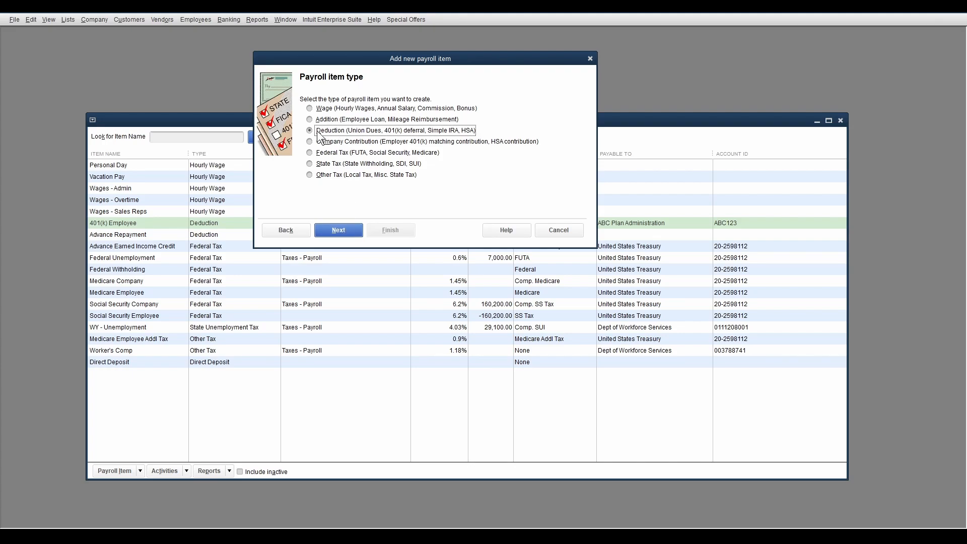
click(339, 231)
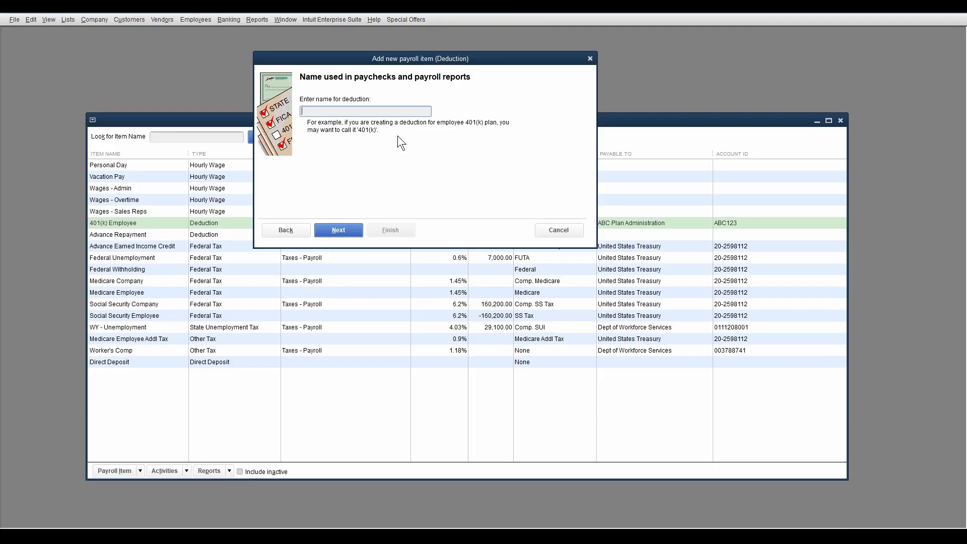
text(Long-term Care - Aflac)
click(345, 229)
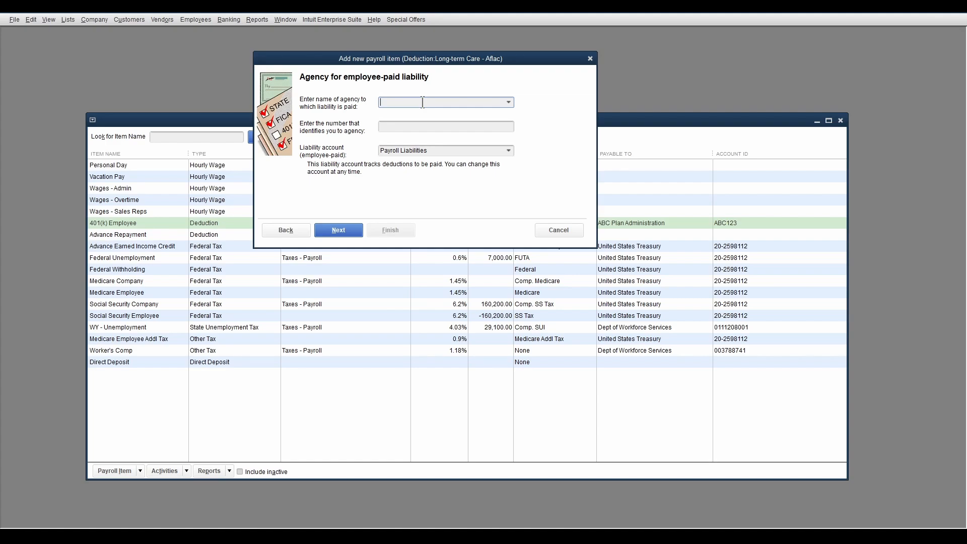
- Set ABC Plan Administration as the deduction's agency, enter the agency account number, and keep Payroll Liabilities as the liability account
text(ABC Plan Administration)
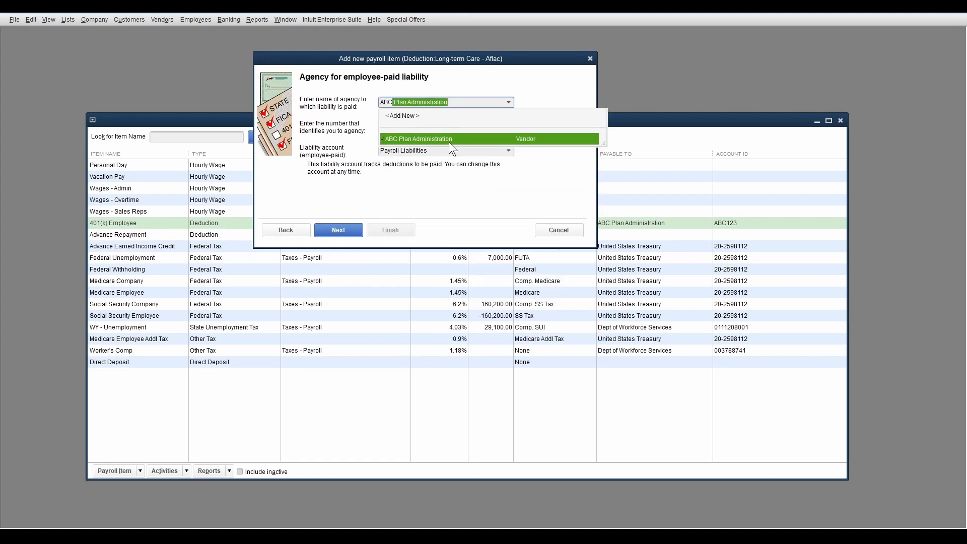
click(449, 140)
click(403, 128)
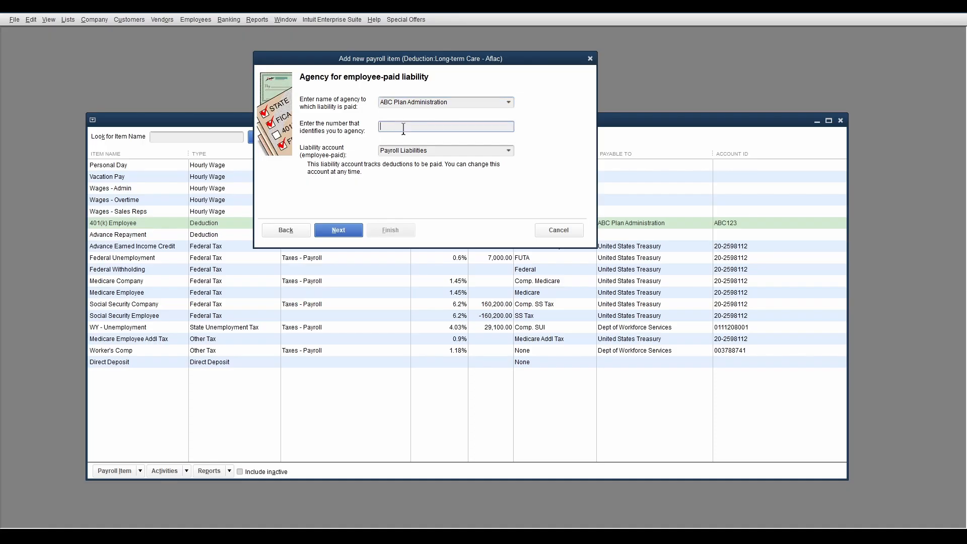
text(ABC123)
click(452, 152)
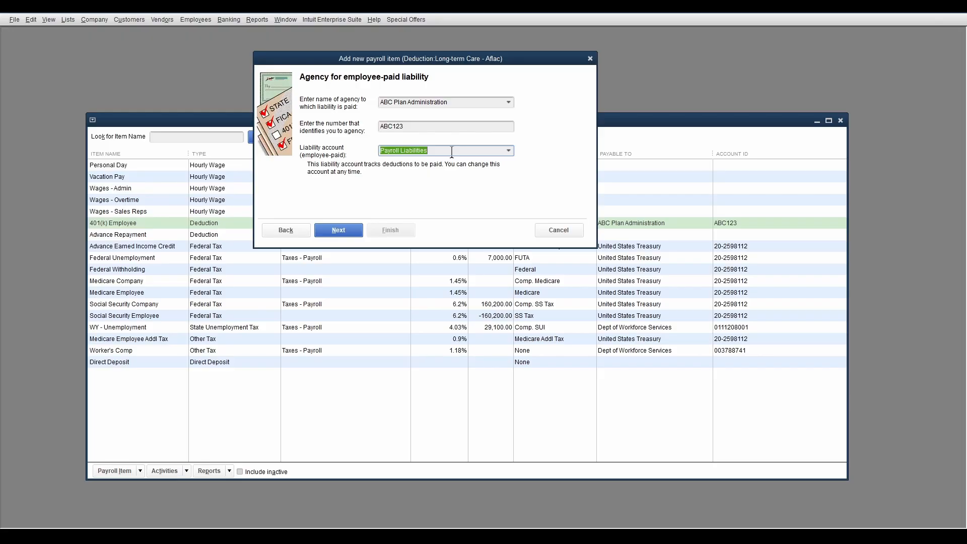
click(341, 229)
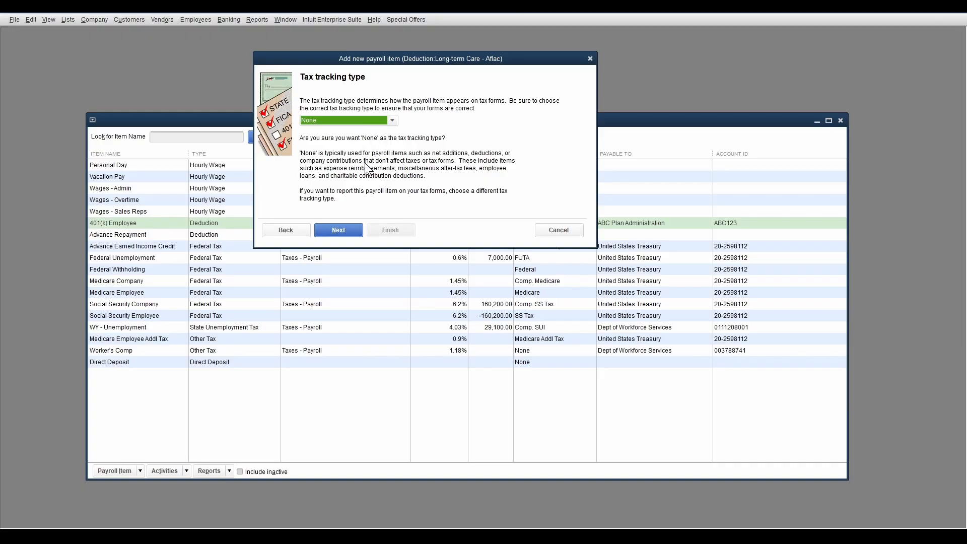
- Keep None as the deduction's tax tracking type, then review the affected taxes and accept the default selection
click(340, 228)
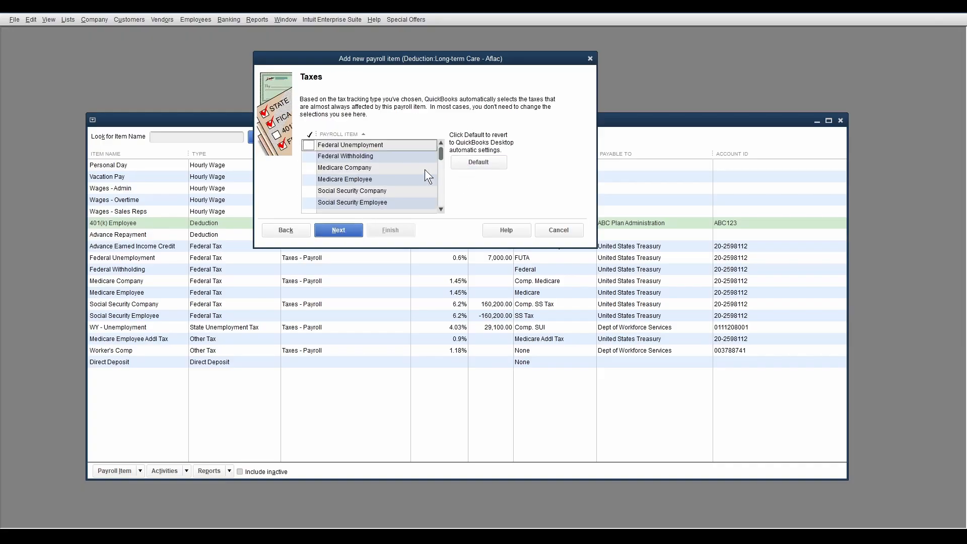
scroll(412, 167, down, 5)
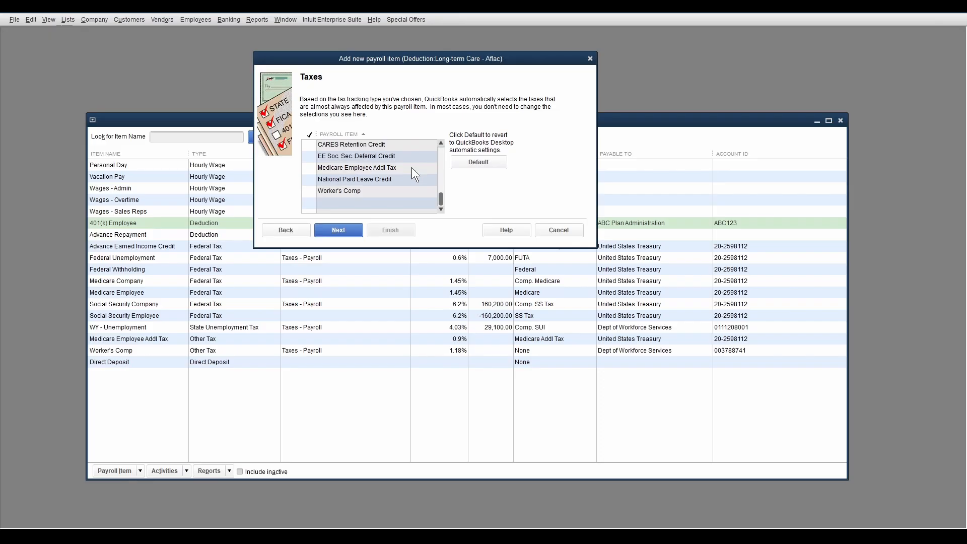
scroll(413, 167, up, 5)
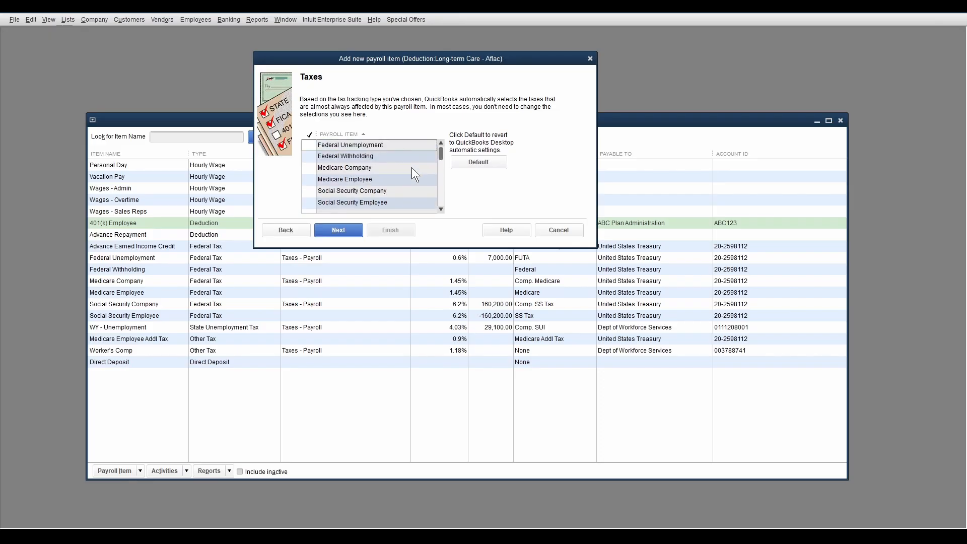
scroll(412, 165, down, 5)
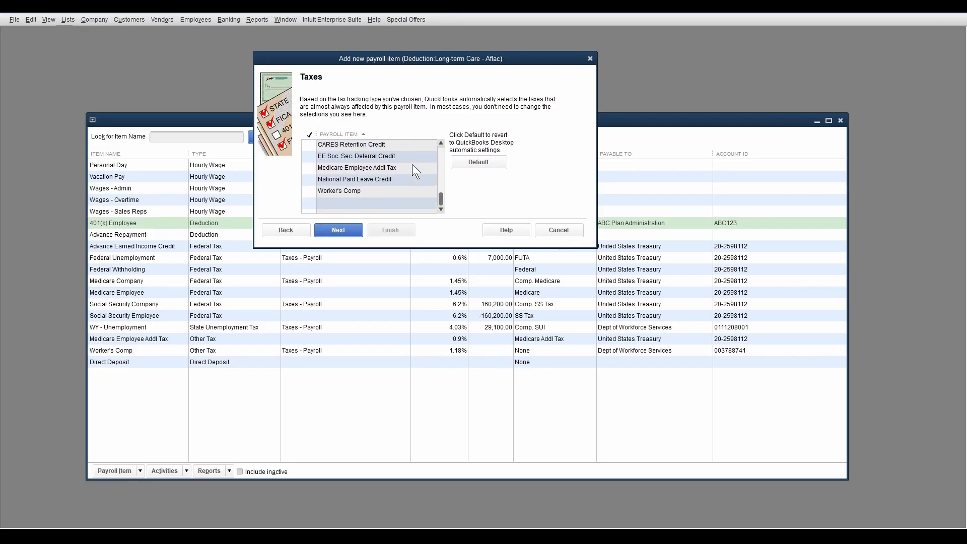
scroll(413, 165, up, 5)
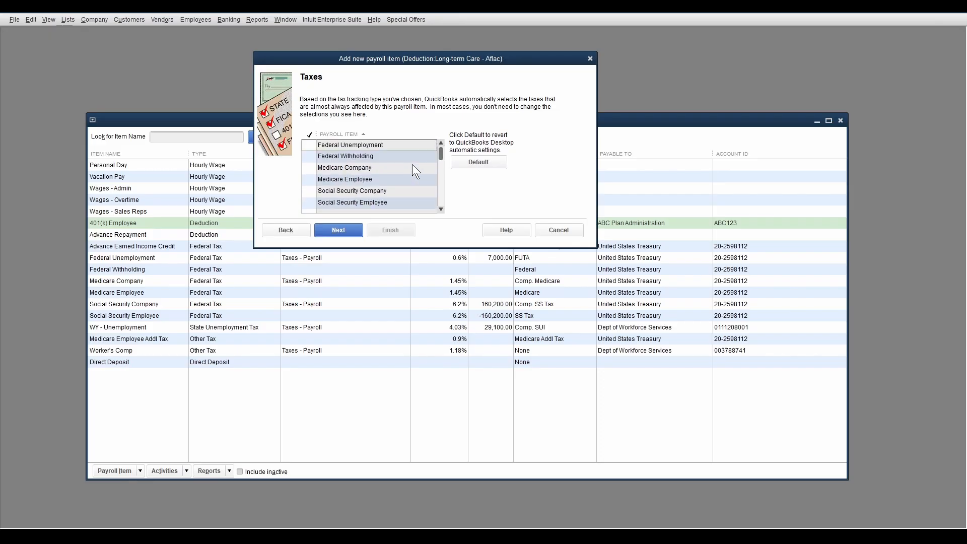
click(344, 231)
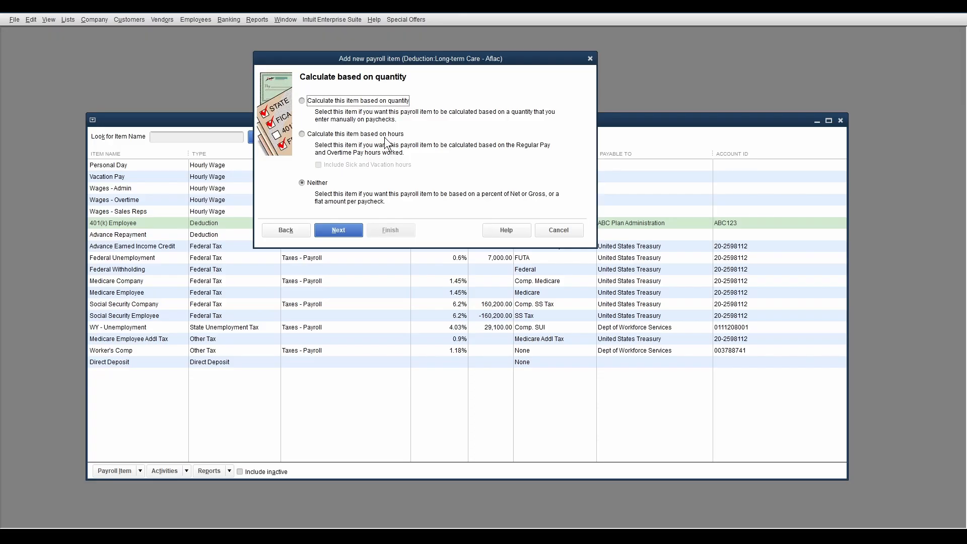
- Keep Neither as the quantity calculation option and gross pay as the calculation basis
click(339, 230)
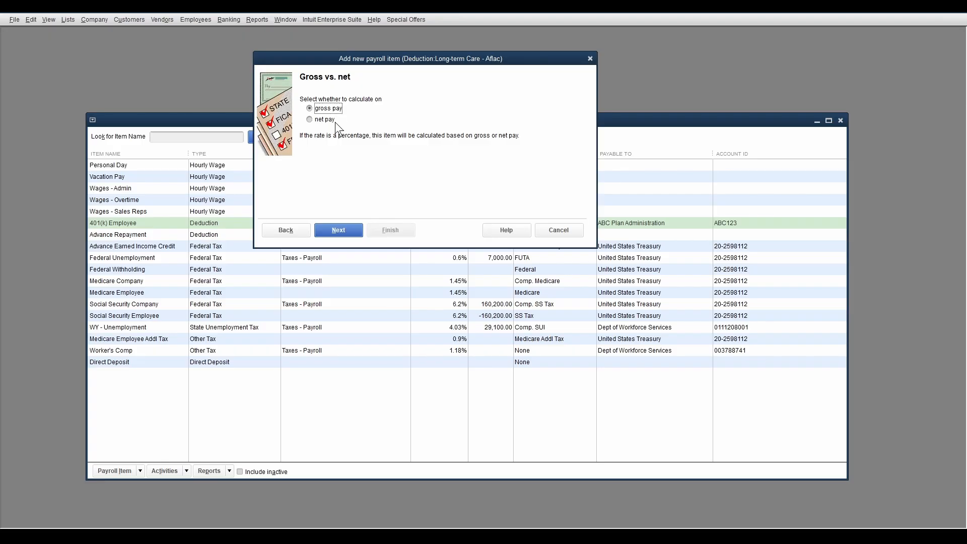
click(341, 231)
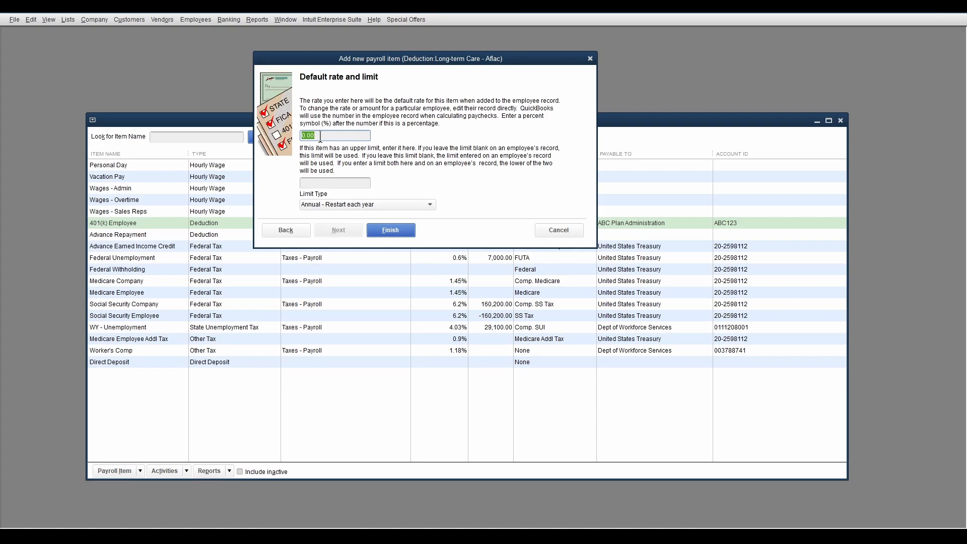
- Clear the deduction's default rate and set its upper limit to 15,000.00
key(BackSpace)
click(333, 182)
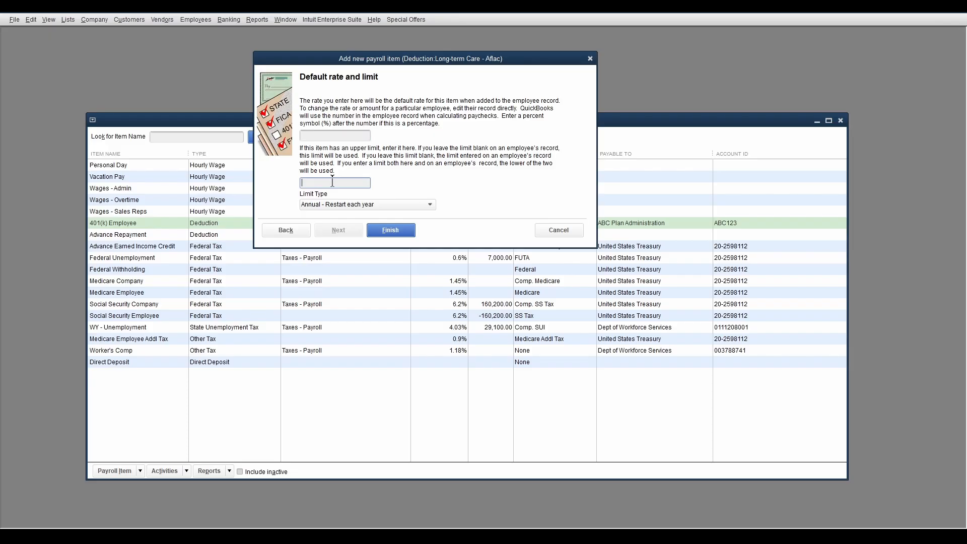
text(15000)
key(Tab)
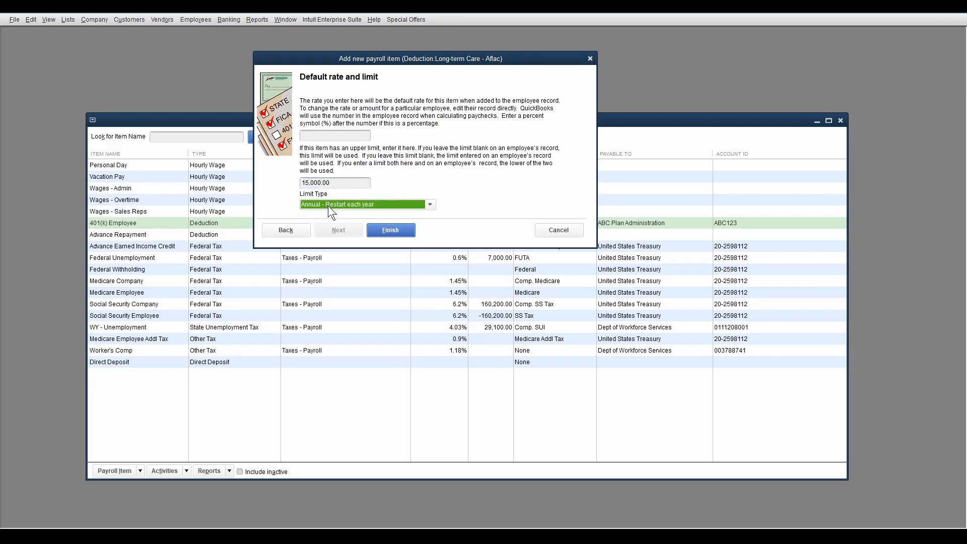
- Set the limit type to One-time limit and finish creating the Long-term Care - Aflac deduction
click(425, 204)
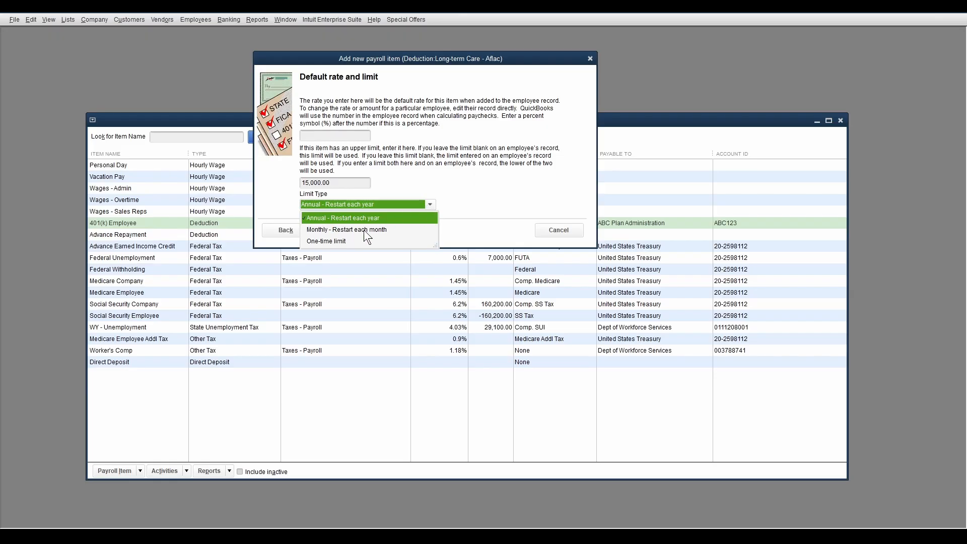
click(336, 241)
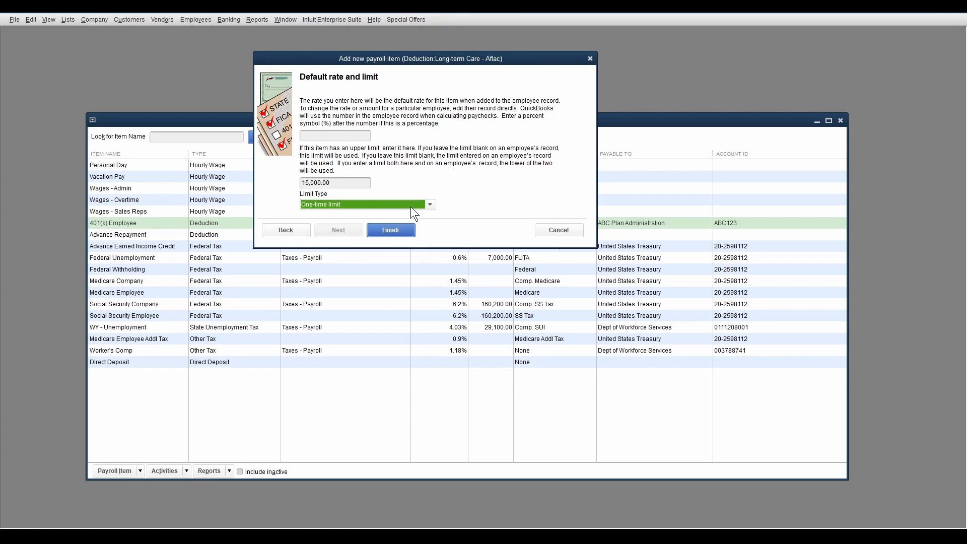
click(390, 229)
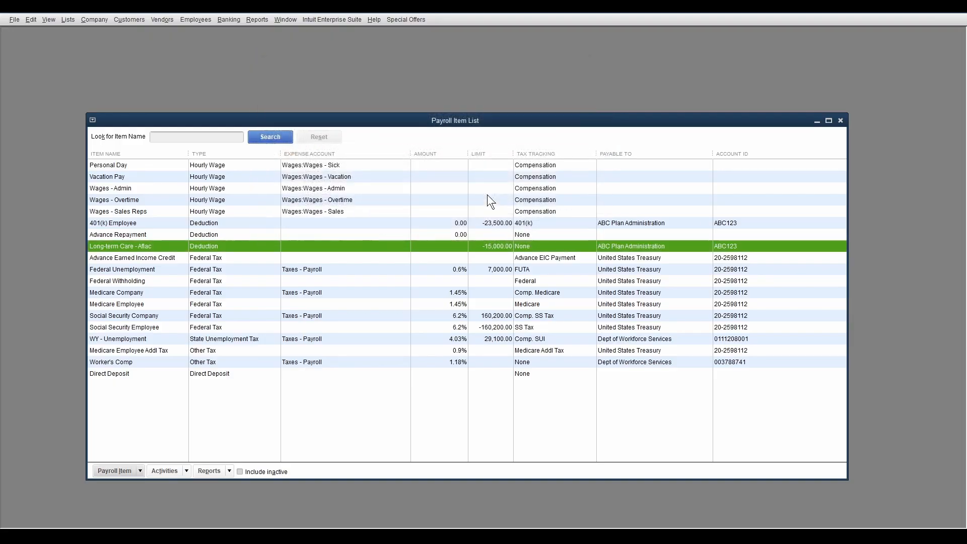
- Open Employee 1's record from the Employee Center for editing and show its payroll information
click(482, 194)
click(192, 21)
click(198, 35)
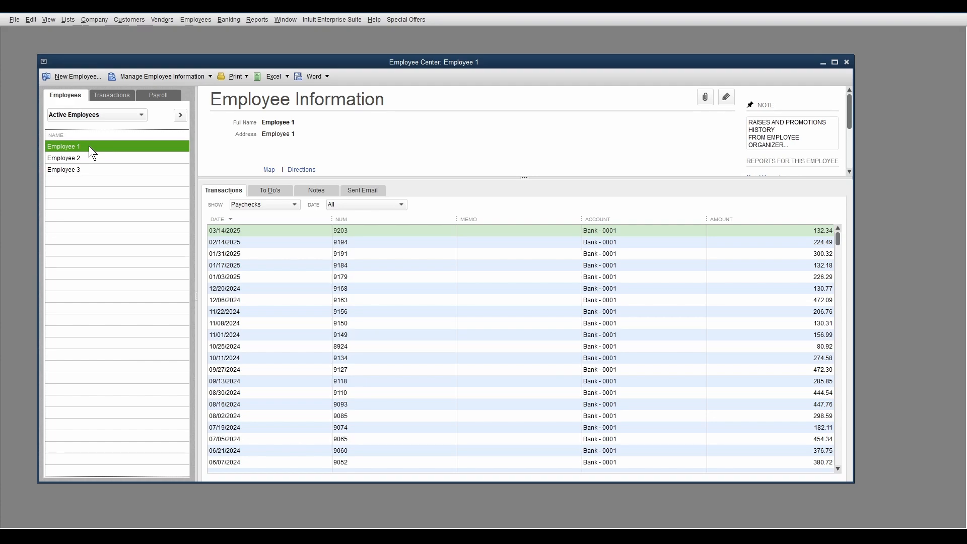
double_click(89, 146)
click(116, 210)
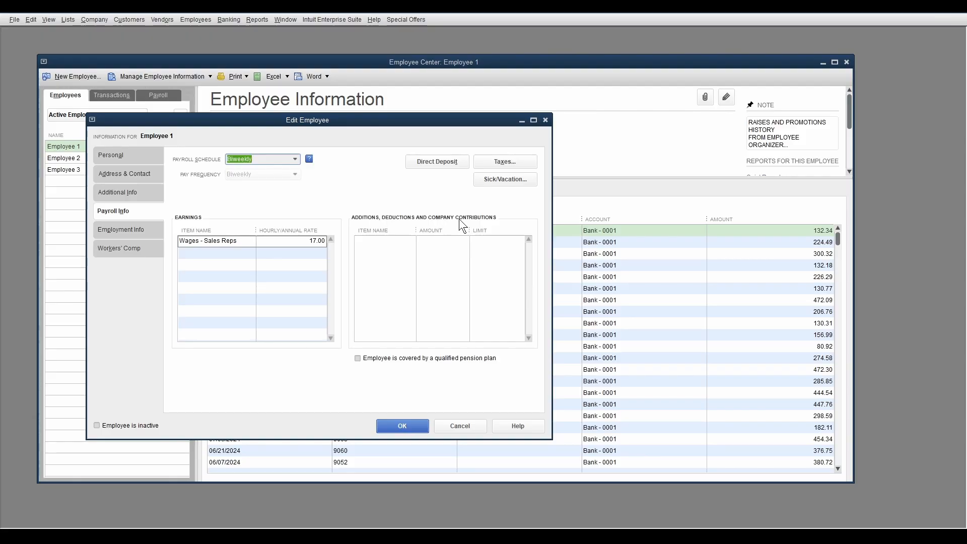
- Add the 401(k) Employee deduction to Employee 1 with an amount of -125.00, keeping the default limit
click(404, 243)
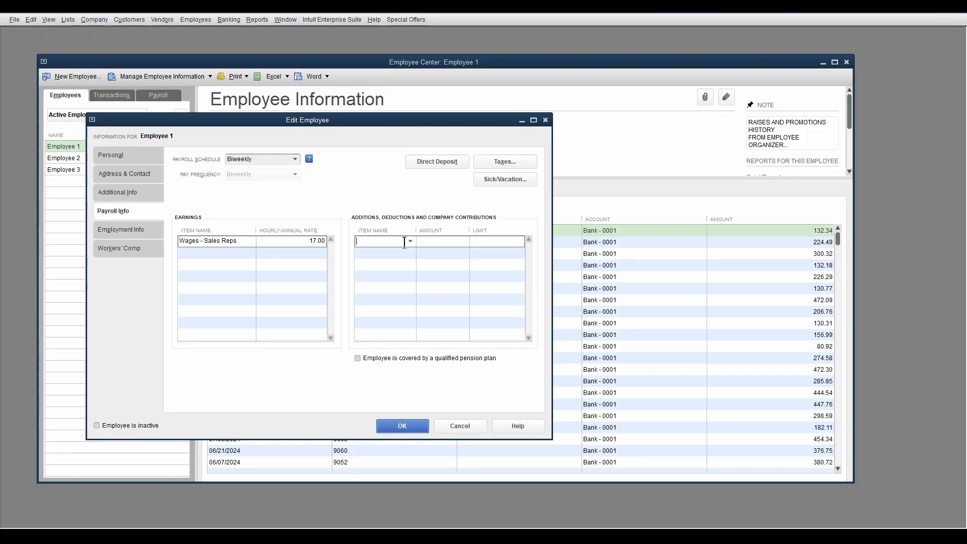
text(401(k) Employee)
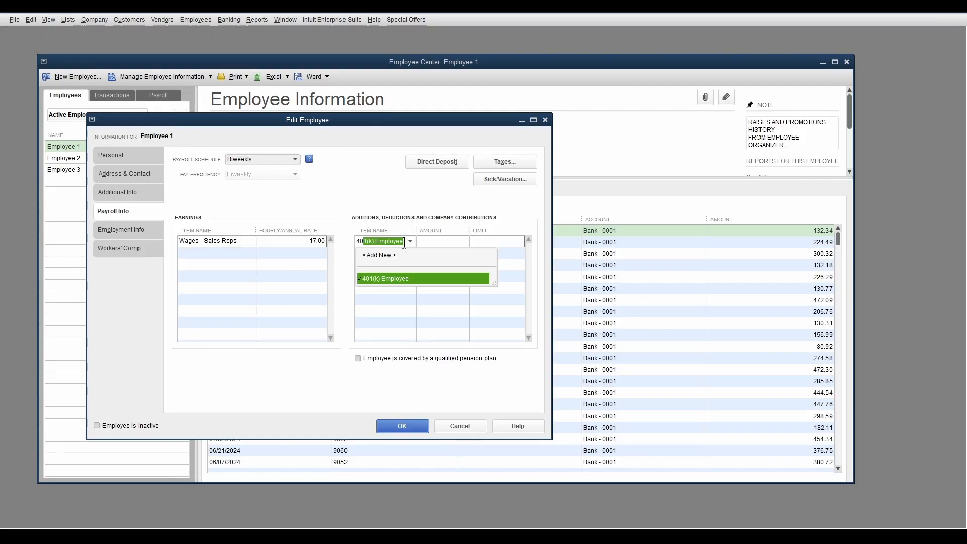
click(401, 277)
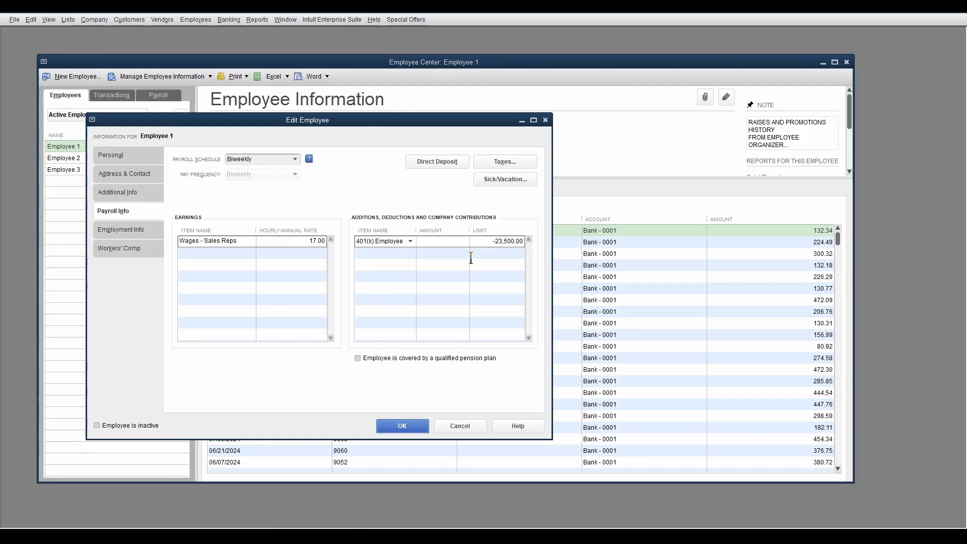
text(-125)
key(Tab)
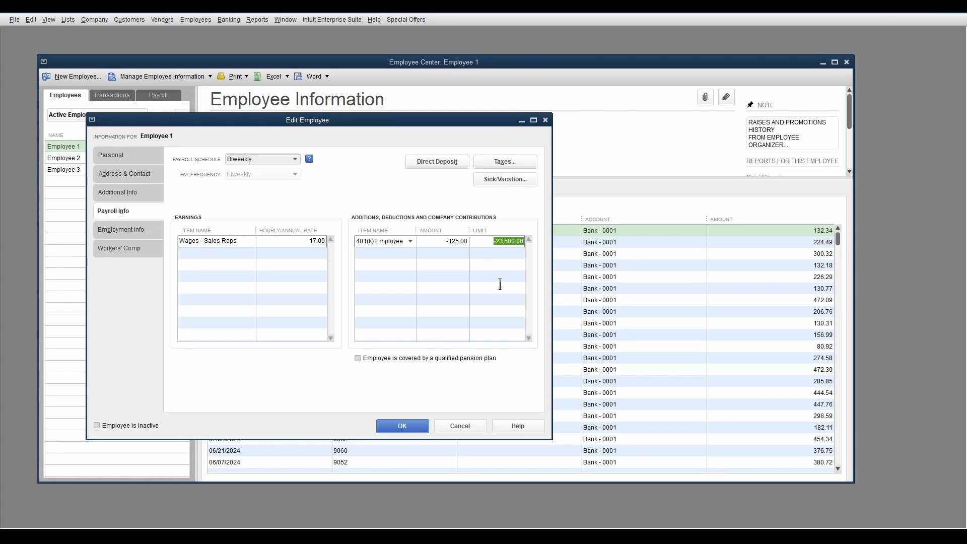
- Add the Long-term Care - Aflac deduction to Employee 1 with an amount of 106 and save the employee record
click(393, 254)
text(L)
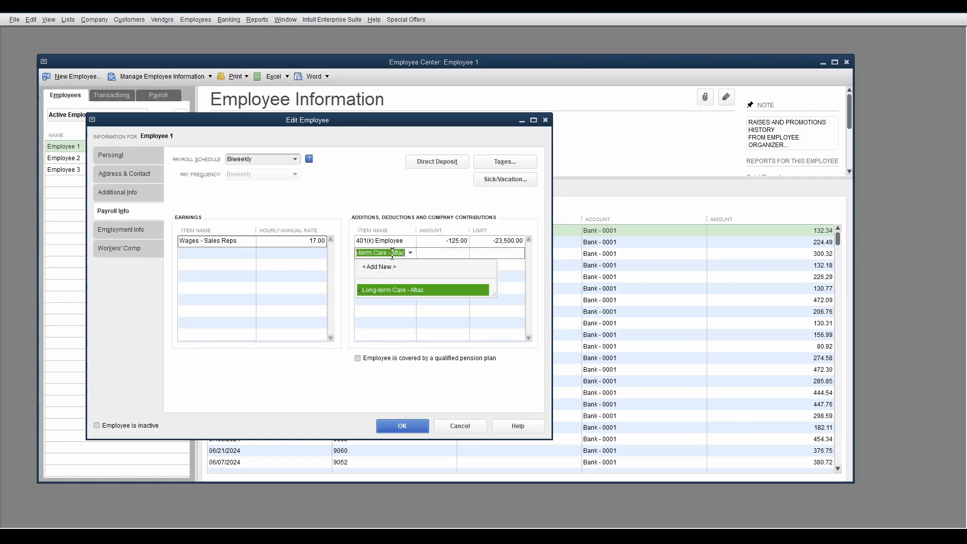
key(Tab)
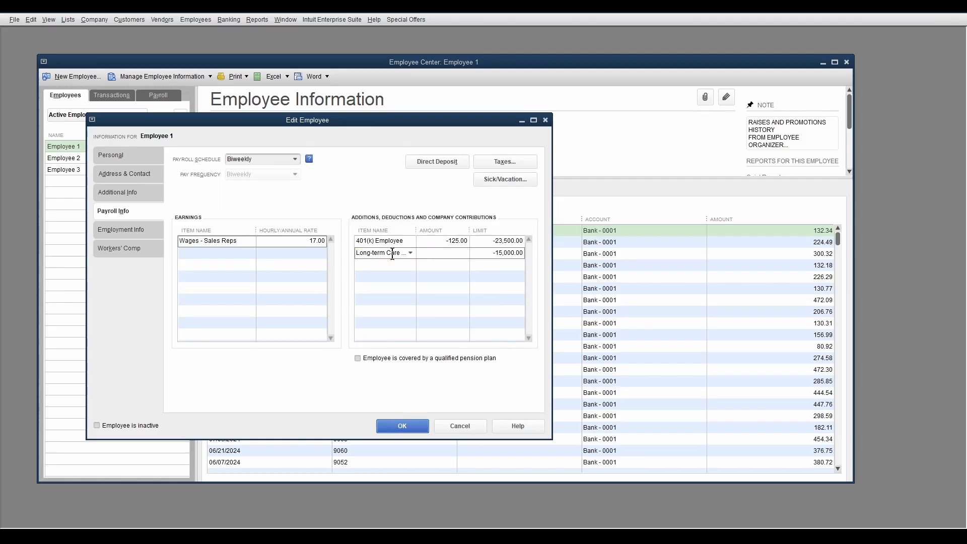
text(106)
key(Tab)
click(397, 426)
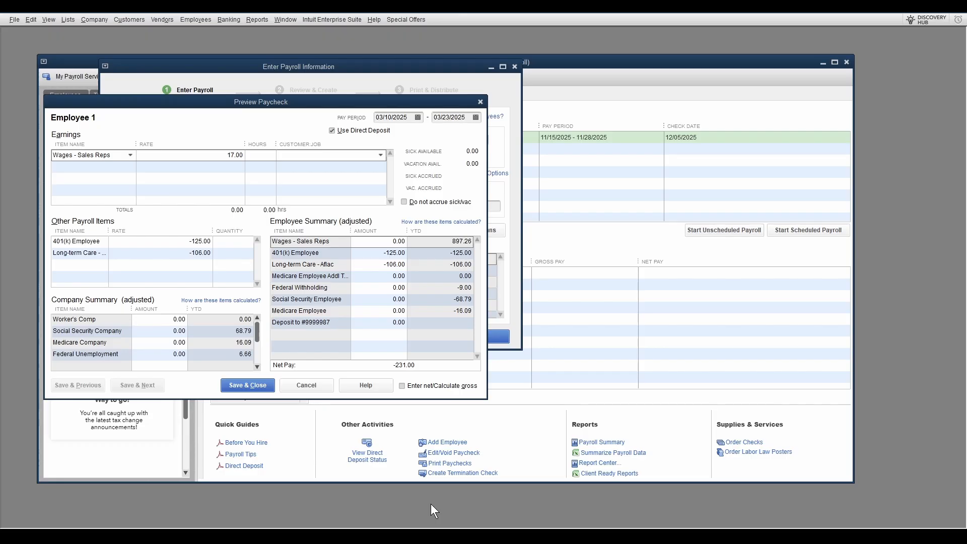